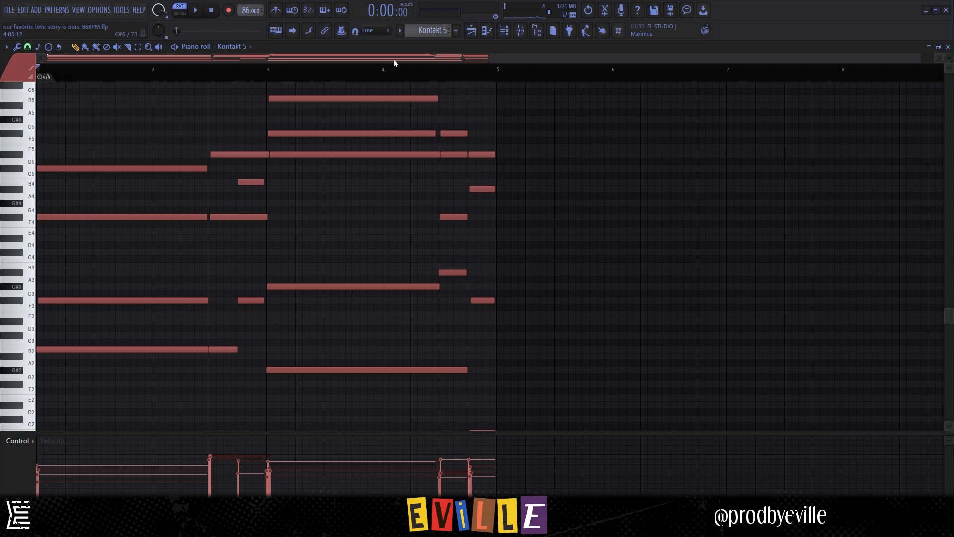
- Play back the Kontakt 5 chord pattern and stop it near the end
{"action": "left_click", "coordinate": [195, 11]}
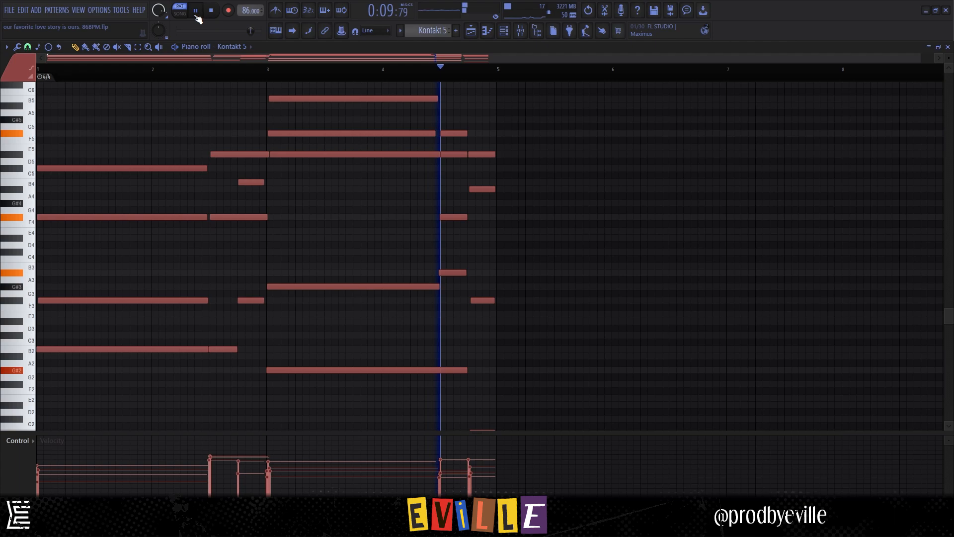
{"action": "key", "text": "space"}
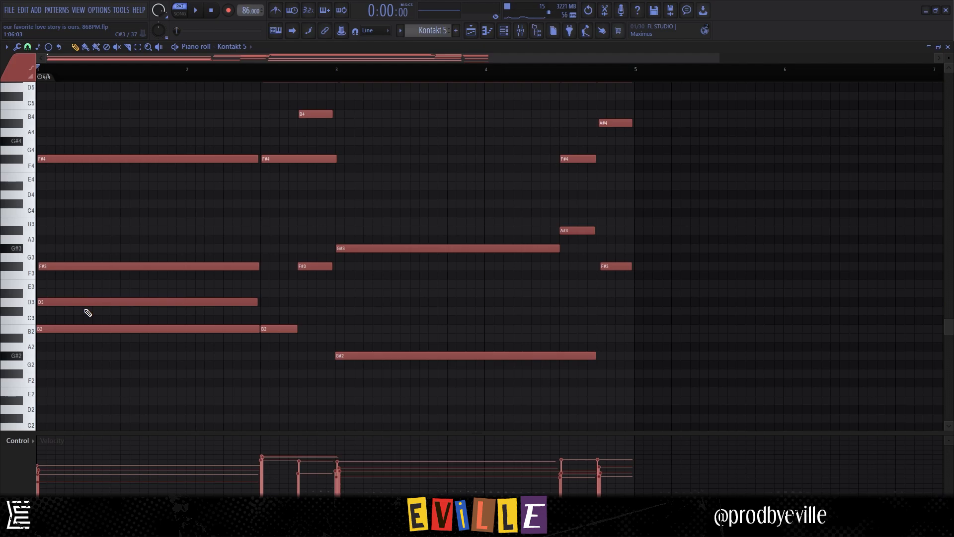
- Raise the first chord's C#3 note two octaves to C#5
{"action": "left_click_drag", "start_coordinate": [87, 316], "coordinate": [86, 298]}
{"action": "key", "text": "ctrl+z"}
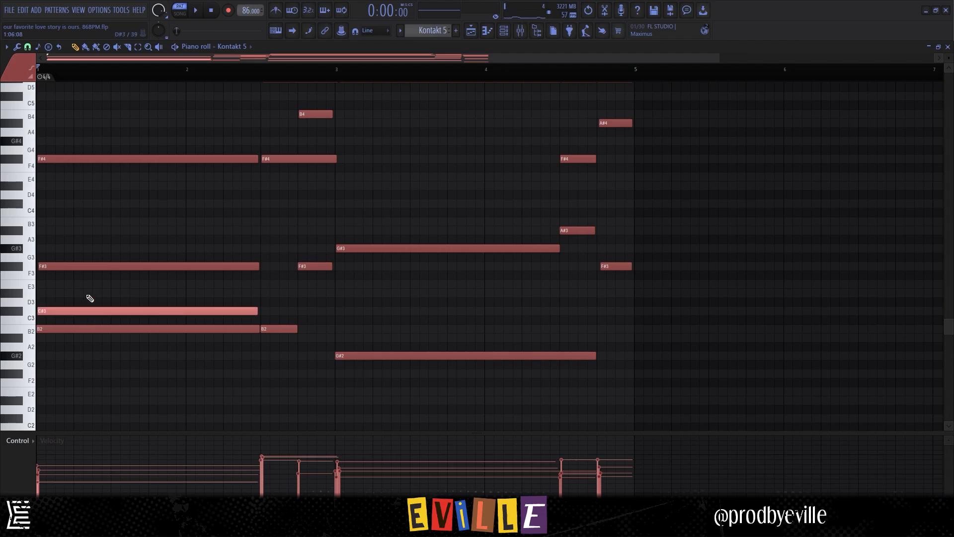
{"action": "key", "text": "ctrl+Up"}
{"action": "key", "text": "ctrl+Up"}
- Try doubling the first chord's F#3 note one octave higher at F#4
{"action": "left_click", "coordinate": [157, 264]}
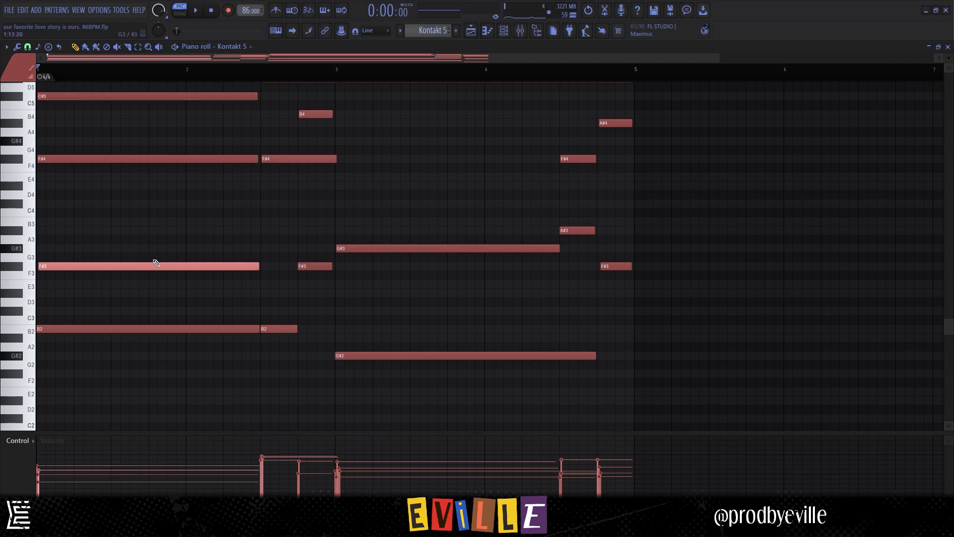
{"action": "key", "text": "ctrl+Up"}
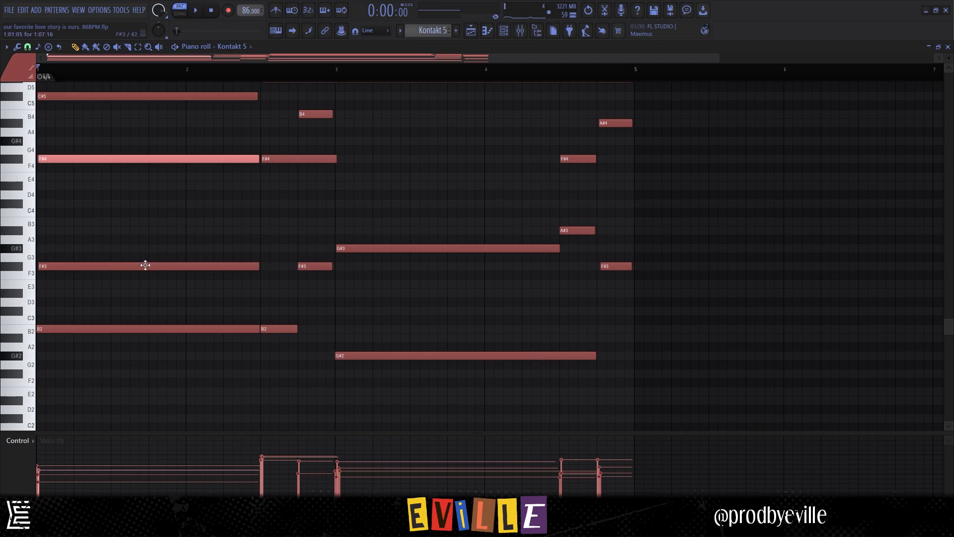
{"action": "key", "text": "Delete"}
- Select the notes of the first three chords in turn to compare their voicings, and shrink the velocity lane
{"action": "scroll", "coordinate": [145, 264], "scroll_direction": "up", "scroll_amount": 1}
{"action": "left_click_drag", "start_coordinate": [143, 83], "coordinate": [186, 423]}
{"action": "left_click", "coordinate": [256, 416], "text": "ctrl"}
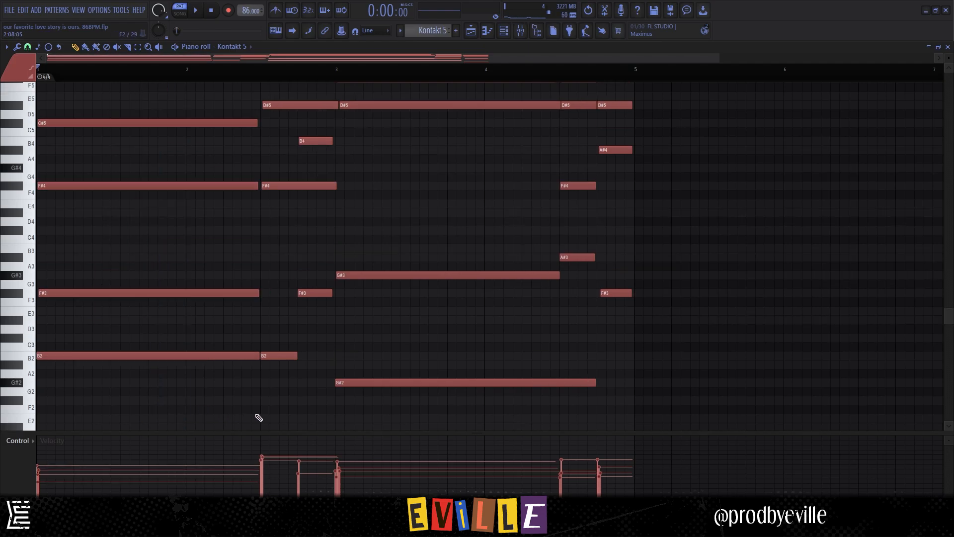
{"action": "left_click_drag", "start_coordinate": [270, 414], "coordinate": [318, 104]}
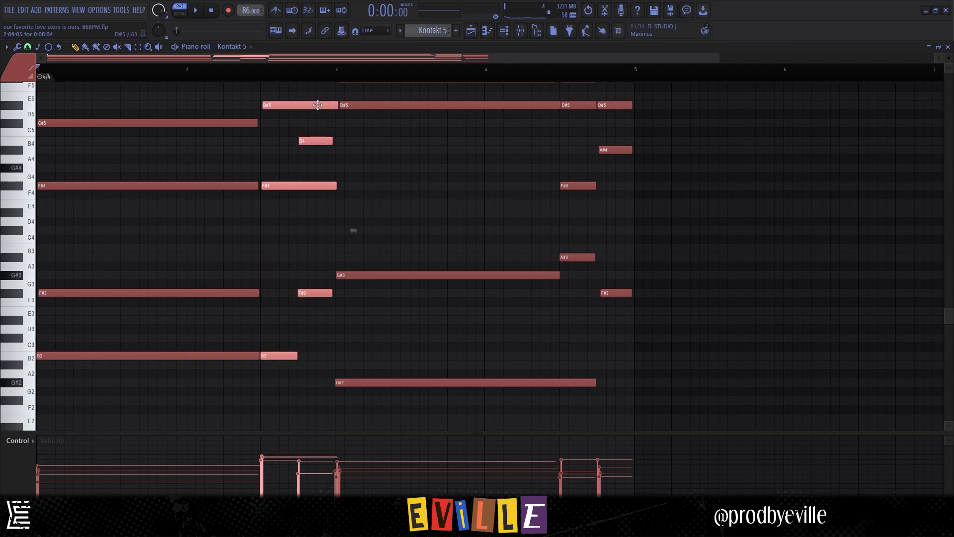
{"action": "left_click_drag", "start_coordinate": [305, 432], "coordinate": [294, 458]}
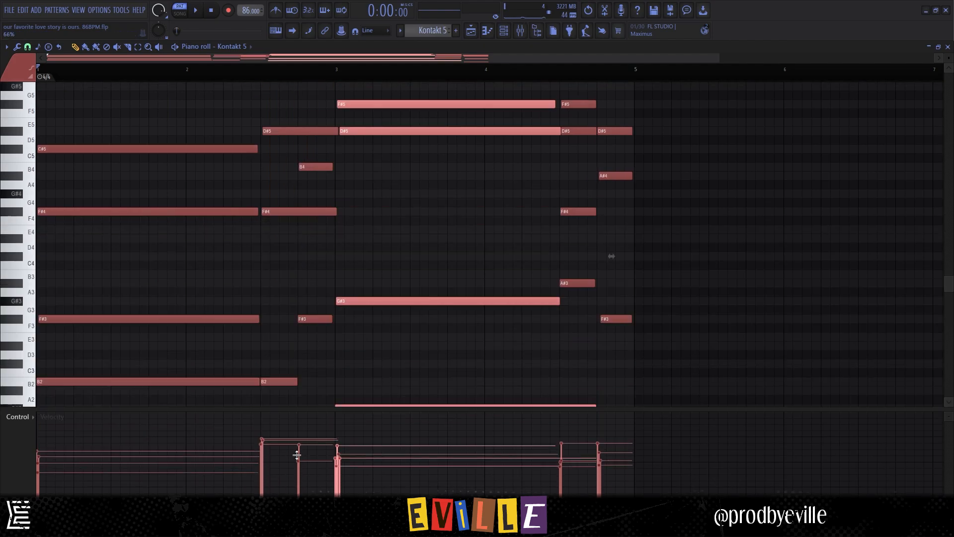
{"action": "left_click_drag", "start_coordinate": [281, 403], "coordinate": [309, 131]}
{"action": "left_click_drag", "start_coordinate": [153, 110], "coordinate": [141, 441]}
- Examine the second chord's upper D#5 note and its added B4 and F#3 notes by selecting them individually
{"action": "mouse_move", "coordinate": [70, 148]}
{"action": "left_mouse_down"}
{"action": "mouse_move", "coordinate": [330, 151]}
{"action": "mouse_move", "coordinate": [287, 152]}
{"action": "left_mouse_up"}
{"action": "key", "text": "Delete"}
{"action": "right_click", "coordinate": [273, 316]}
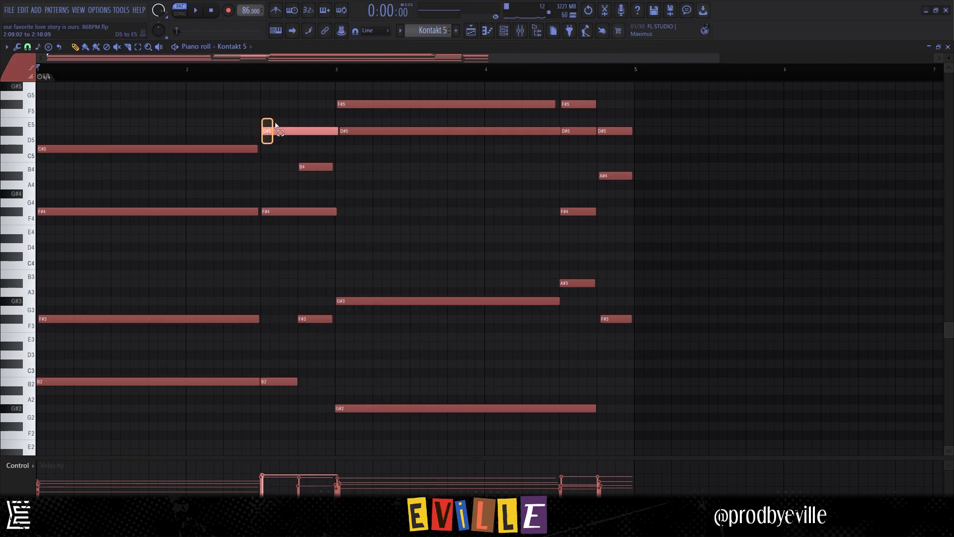
{"action": "left_click_drag", "start_coordinate": [276, 139], "coordinate": [285, 143]}
{"action": "left_click", "coordinate": [307, 169], "text": "ctrl"}
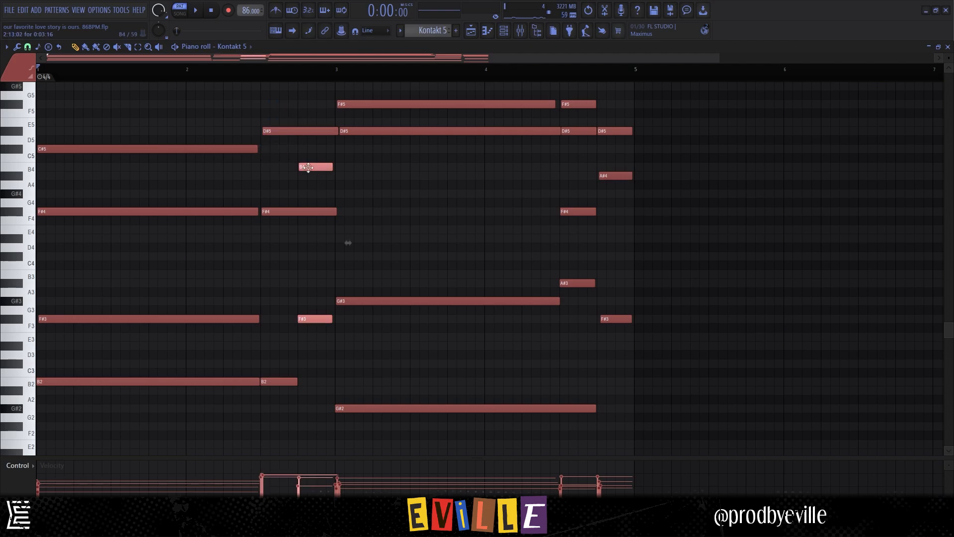
{"action": "left_click", "coordinate": [307, 168], "text": "ctrl+shift"}
{"action": "left_click", "coordinate": [309, 168], "text": "ctrl+shift"}
{"action": "left_click", "coordinate": [196, 318], "text": "ctrl"}
{"action": "mouse_move", "coordinate": [302, 172]}
{"action": "left_mouse_down"}
{"action": "mouse_move", "coordinate": [293, 180]}
{"action": "mouse_move", "coordinate": [305, 170]}
{"action": "left_mouse_up"}
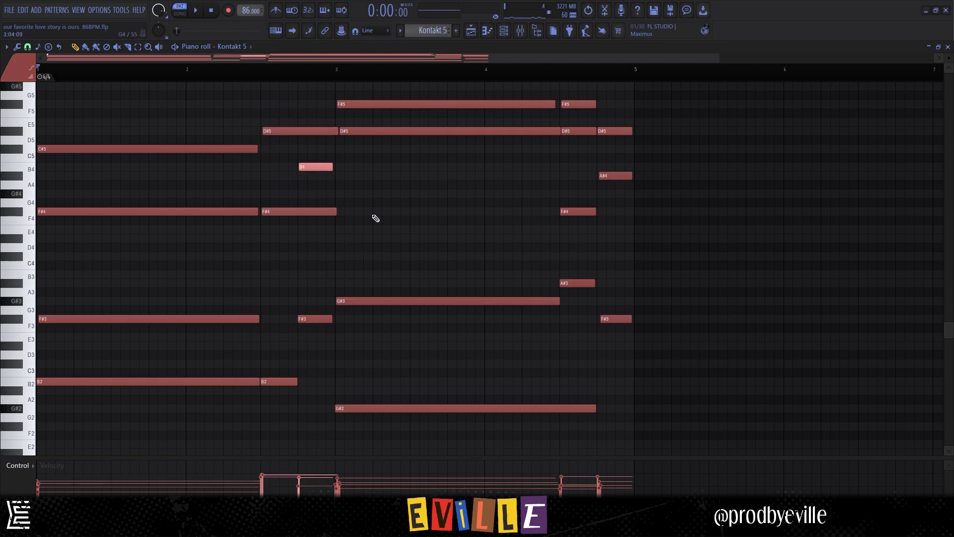
- Try placing a B2 bass note at the start of bar 3 and lowering it three semitones to G#2
{"action": "left_click", "coordinate": [352, 236], "text": "ctrl"}
{"action": "scroll", "coordinate": [351, 233], "scroll_direction": "down", "scroll_amount": 2}
{"action": "scroll", "coordinate": [348, 238], "scroll_direction": "down", "scroll_amount": 1}
{"action": "left_click_drag", "start_coordinate": [241, 419], "coordinate": [432, 375]}
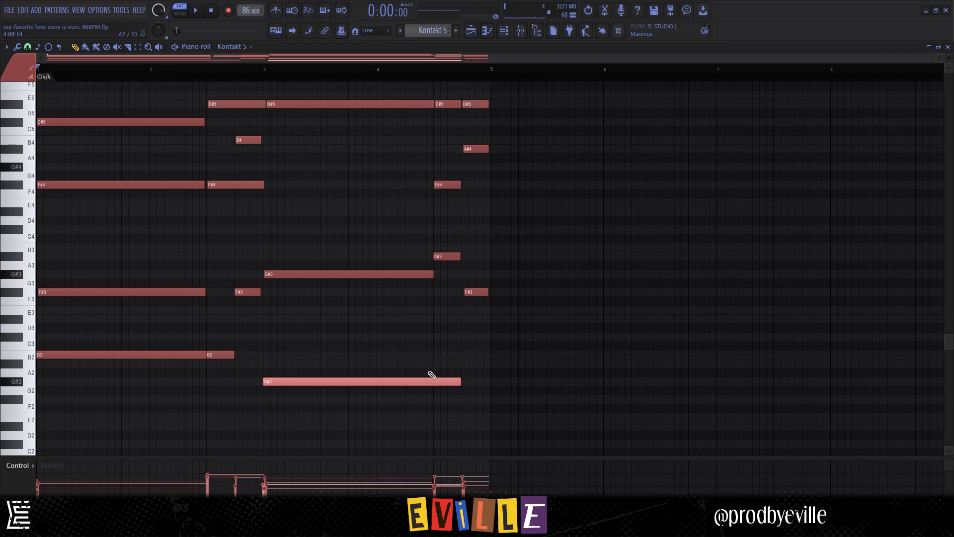
{"action": "left_click", "coordinate": [284, 353], "text": "ctrl"}
{"action": "left_click", "coordinate": [266, 356]}
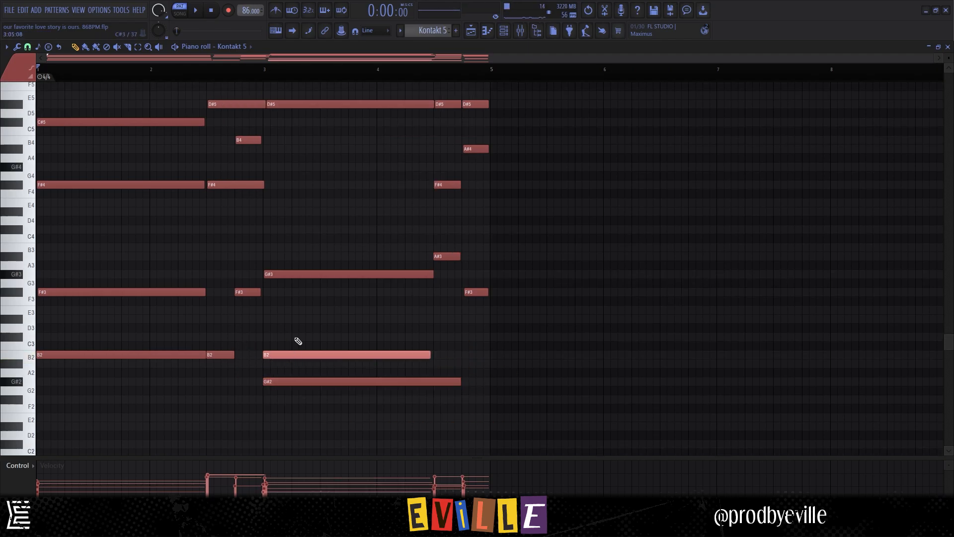
{"action": "key", "text": "shift+Down"}
{"action": "key", "text": "shift+Down"}
{"action": "key", "text": "shift+Down"}
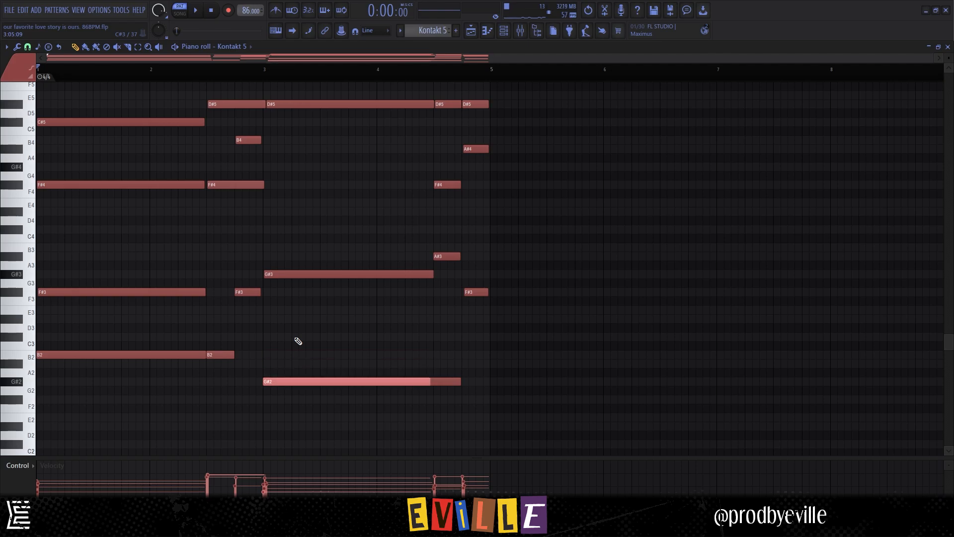
{"action": "key", "text": "Delete"}
- Try duplicating the G#2 bass note in bar 3 one octave higher
{"action": "scroll", "coordinate": [296, 340], "scroll_direction": "down", "scroll_amount": 1}
{"action": "left_click_drag", "start_coordinate": [300, 400], "coordinate": [306, 329]}
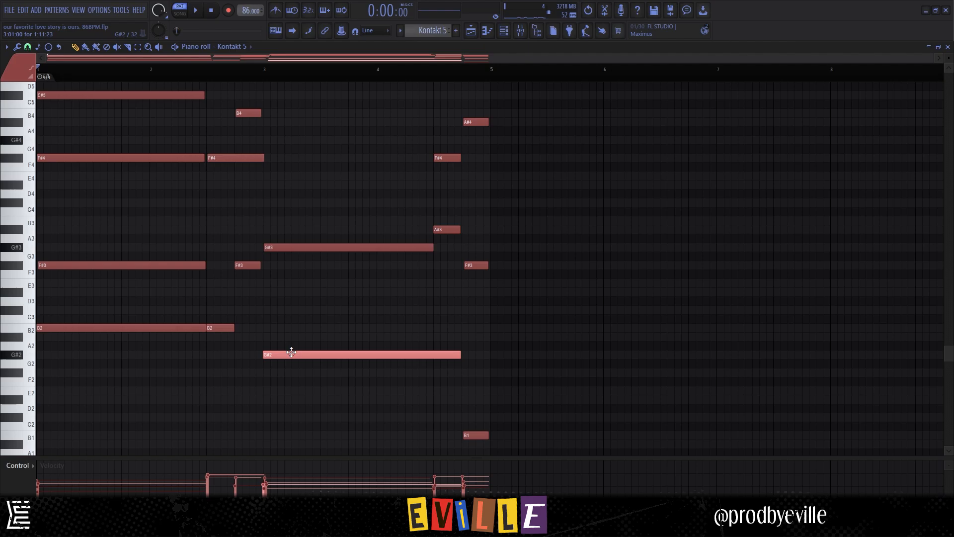
{"action": "left_click_drag", "start_coordinate": [295, 385], "coordinate": [314, 354]}
{"action": "key", "text": "ctrl+c"}
{"action": "key", "text": "ctrl+v"}
{"action": "key", "text": "ctrl+Up"}
{"action": "key", "text": "Delete"}
- Examine the upper notes of the chord in bar 3 and the chords that follow it
{"action": "scroll", "coordinate": [343, 293], "scroll_direction": "up", "scroll_amount": 6}
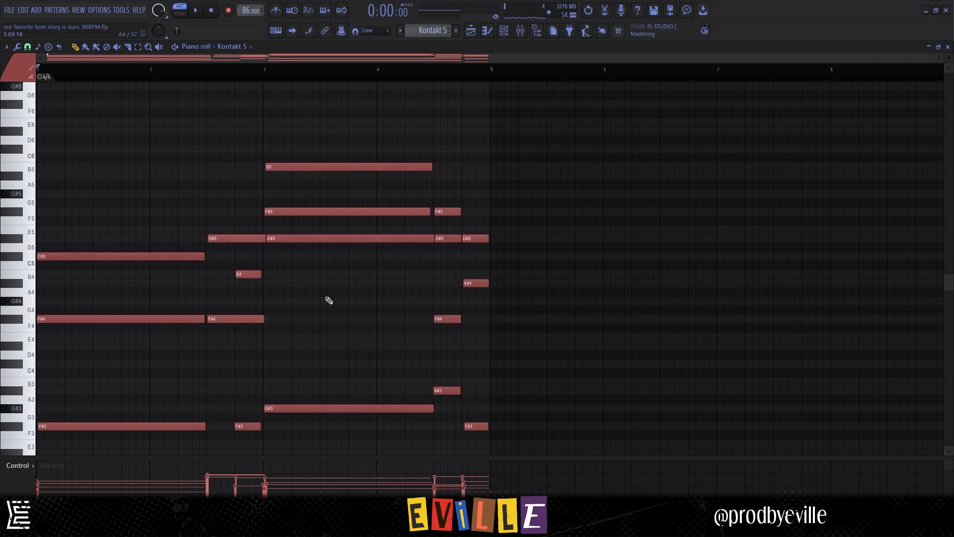
{"action": "left_click_drag", "start_coordinate": [313, 304], "coordinate": [309, 151]}
{"action": "left_click", "coordinate": [415, 119], "text": "ctrl"}
{"action": "scroll", "coordinate": [419, 116], "scroll_direction": "down", "scroll_amount": 4}
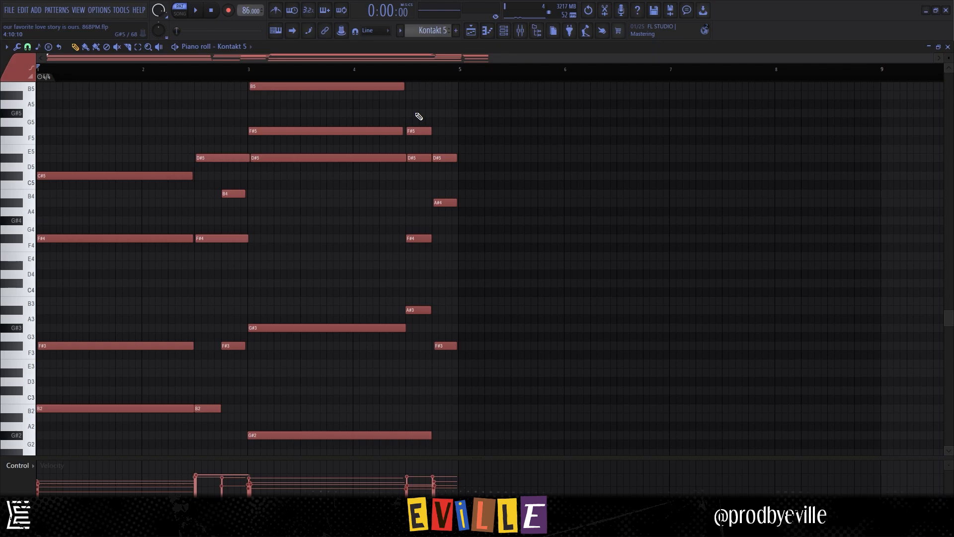
- Inspect the RC-20 Retro Color and Fruity parametric EQ 2 settings on the Kontakt 5 mixer track
{"action": "key", "text": "F9"}
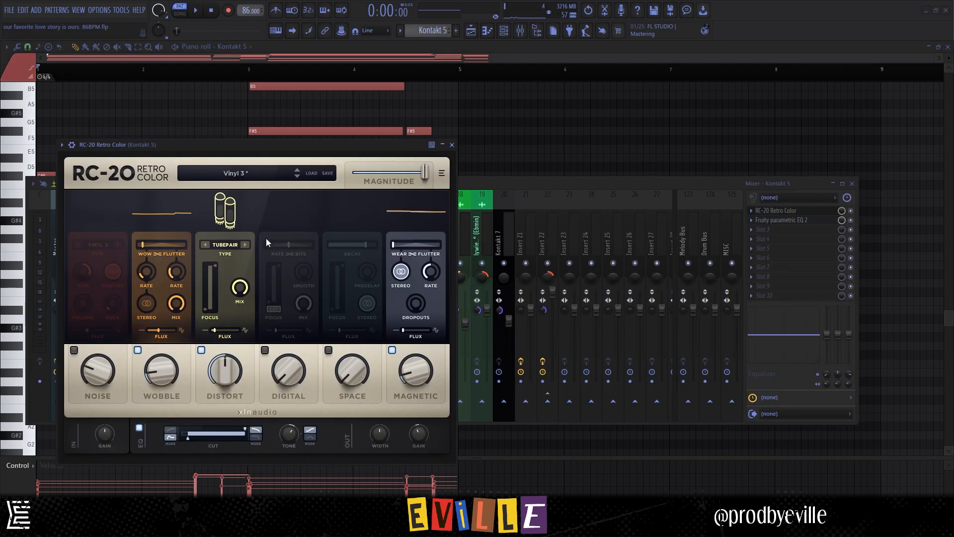
{"action": "left_click", "coordinate": [809, 225]}
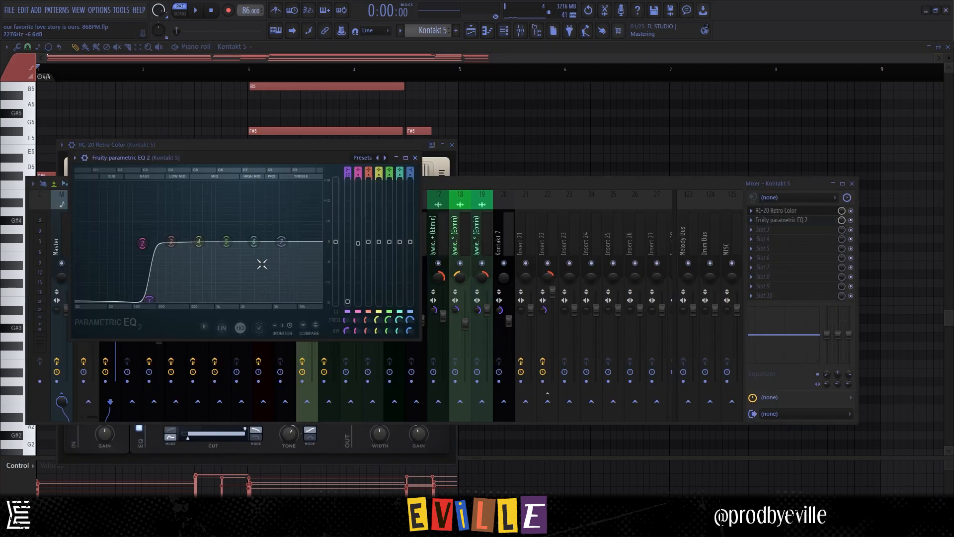
- Open the notes of the 1shot heat map pattern and play the pattern back
{"action": "key", "text": "F5"}
{"action": "key", "text": "F7"}
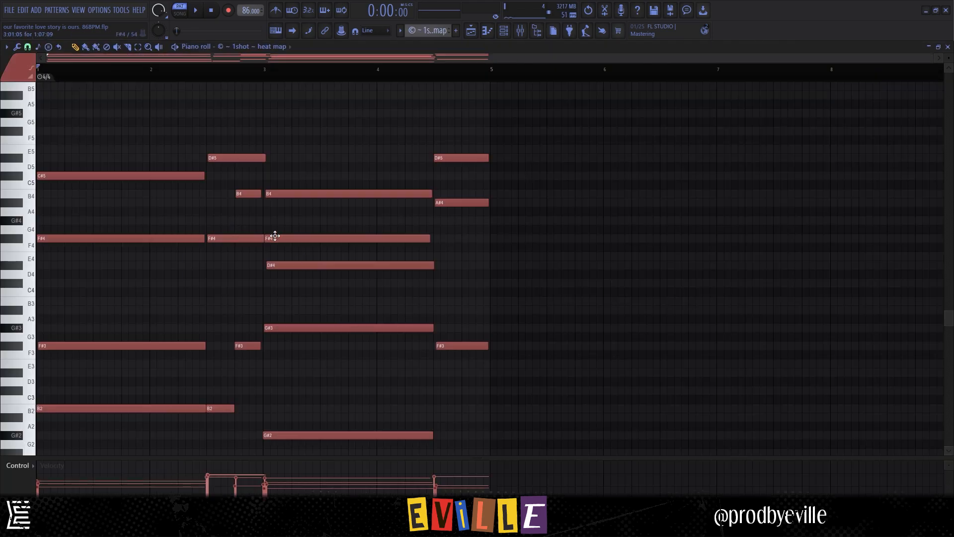
{"action": "scroll", "coordinate": [226, 224], "scroll_direction": "down", "scroll_amount": 1}
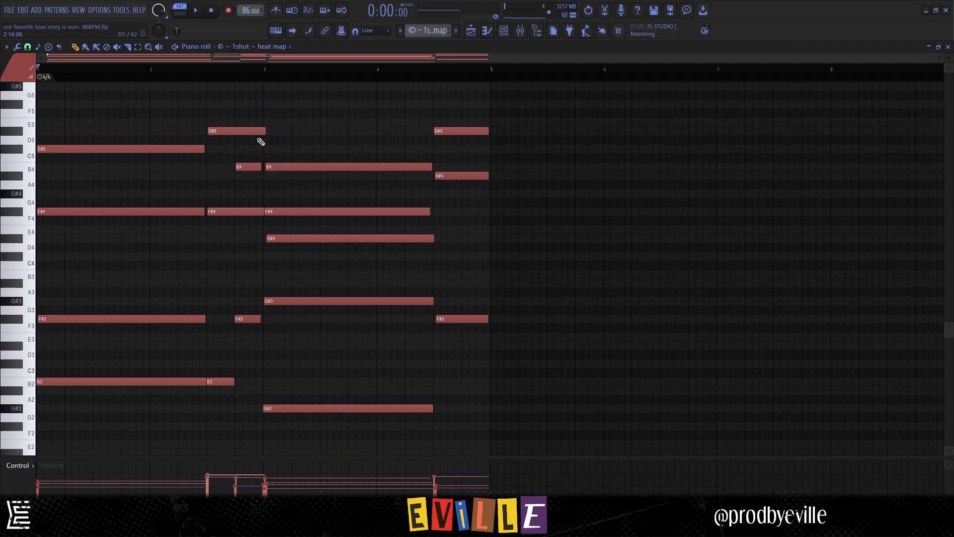
{"action": "left_click", "coordinate": [188, 17]}
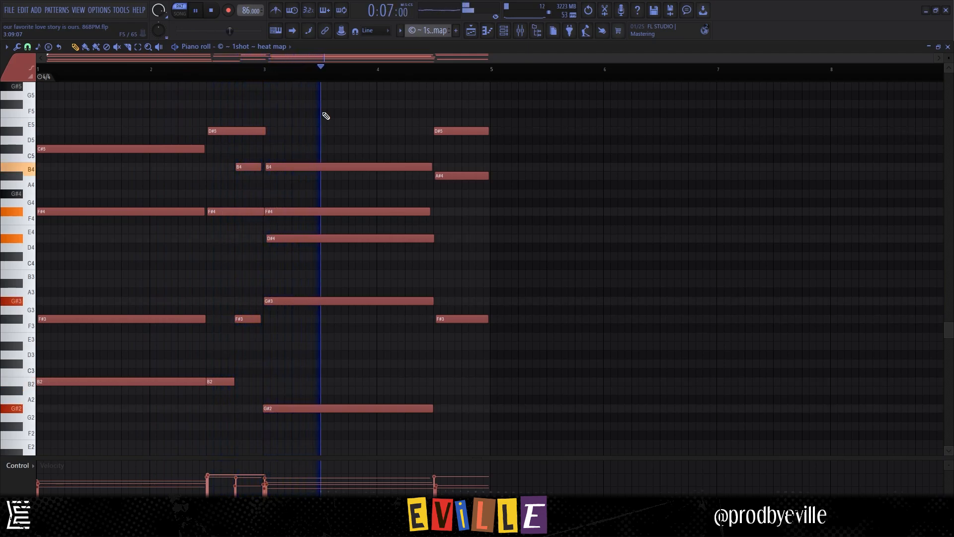
{"action": "scroll", "coordinate": [326, 117], "scroll_direction": "up", "scroll_amount": 2}
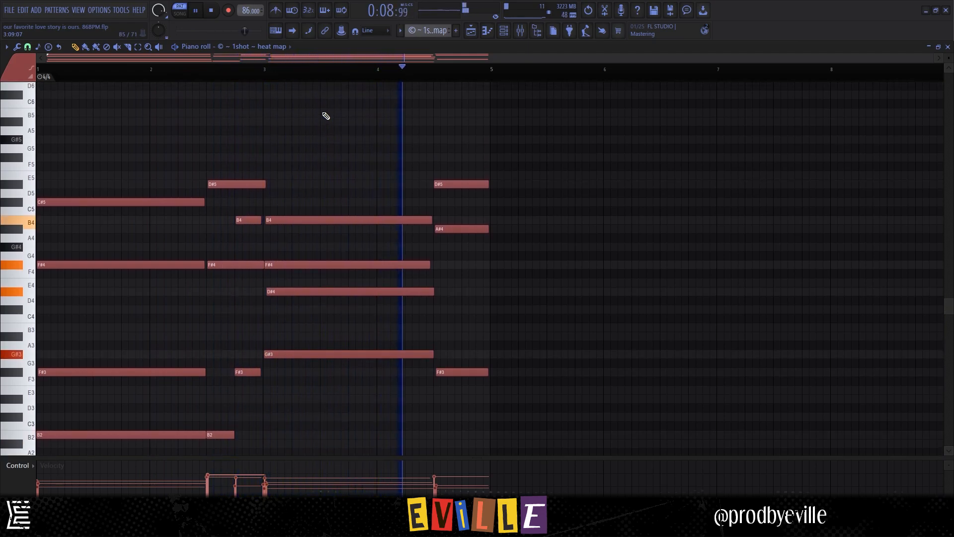
{"action": "scroll", "coordinate": [326, 117], "scroll_direction": "down", "scroll_amount": 1}
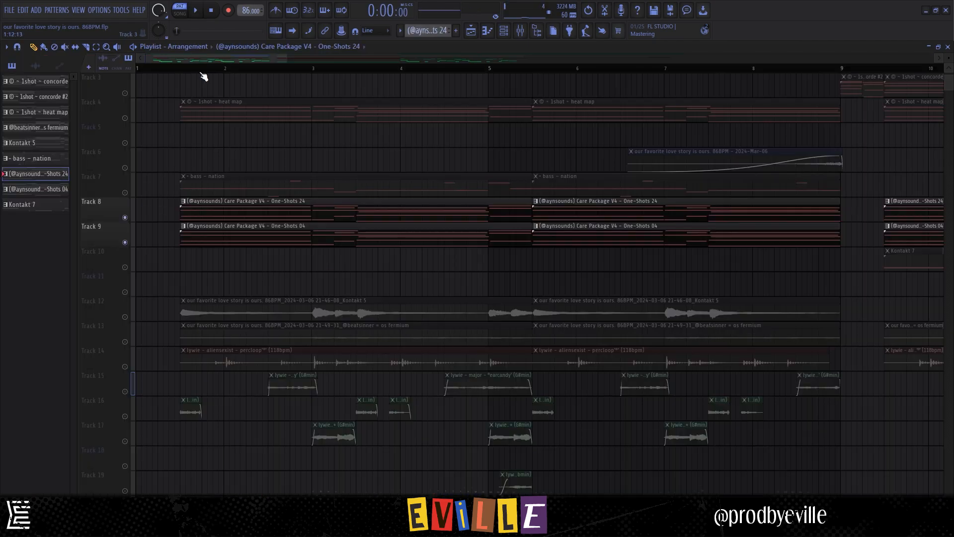
- Check the notes of the Care Package V4 One-Shots 24 pattern, then play the soloed Tracks 8 and 9 in the arrangement
{"action": "scroll", "coordinate": [244, 197], "scroll_direction": "up", "scroll_amount": 3}
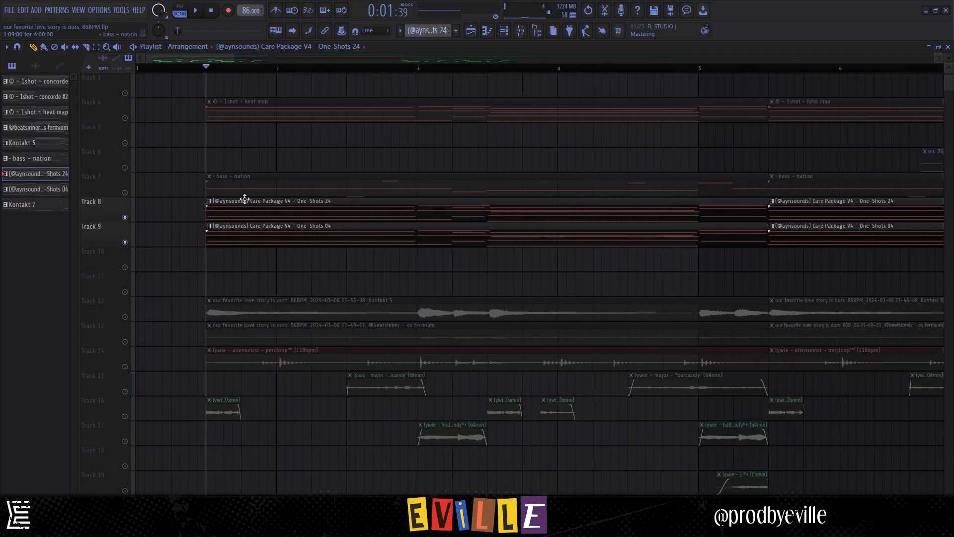
{"action": "double_click", "coordinate": [276, 216]}
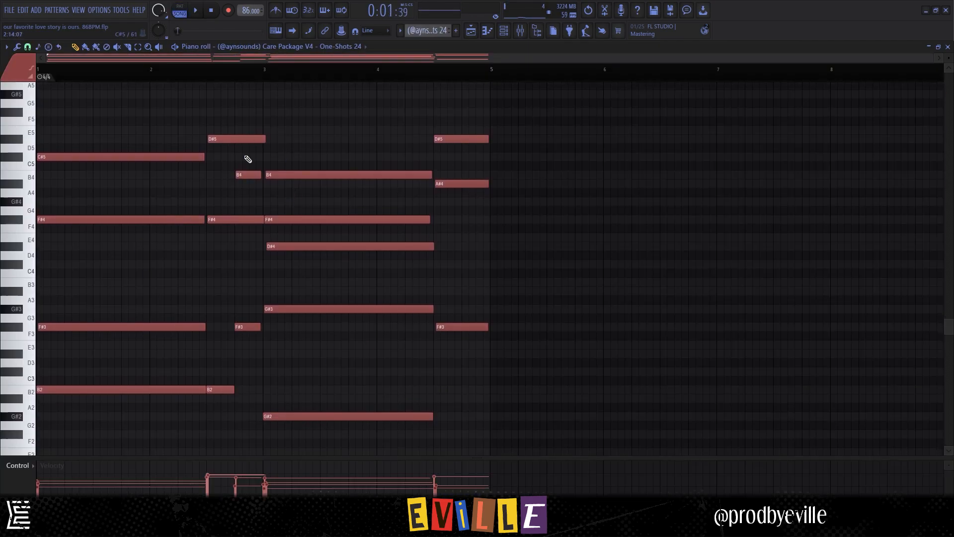
{"action": "left_click", "coordinate": [478, 34]}
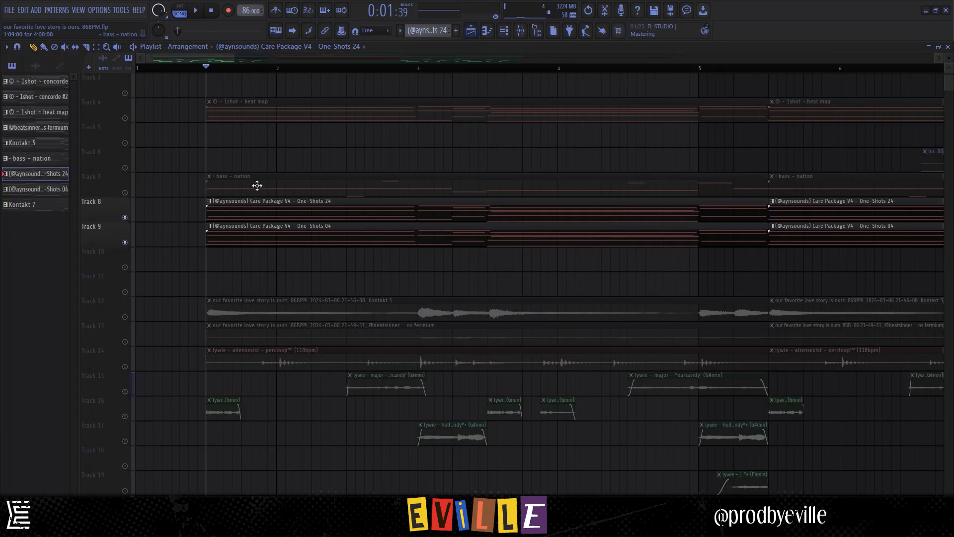
{"action": "key", "text": "space"}
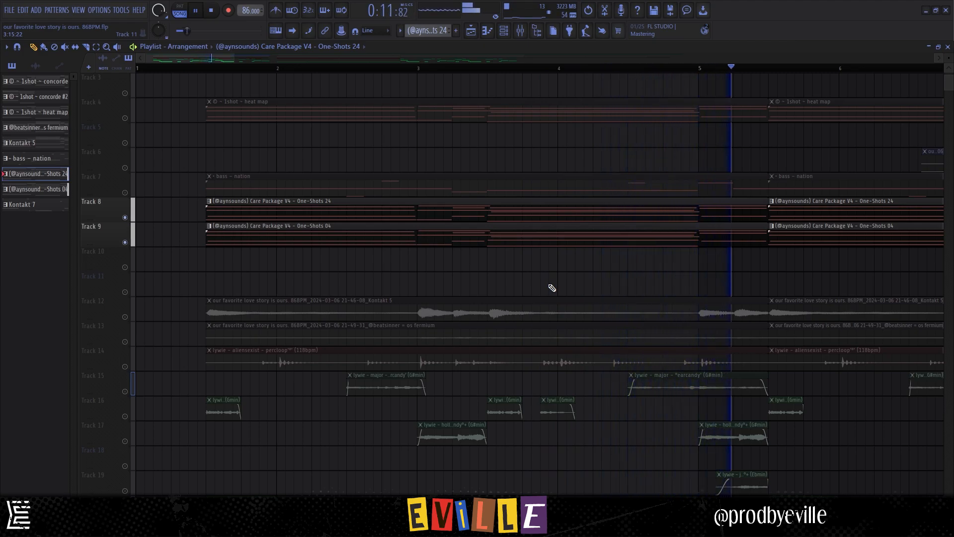
{"action": "key", "text": "space"}
- Open the bass - nation pattern and examine its sustained bass notes and short octave slides
{"action": "left_click_drag", "start_coordinate": [489, 268], "coordinate": [435, 268]}
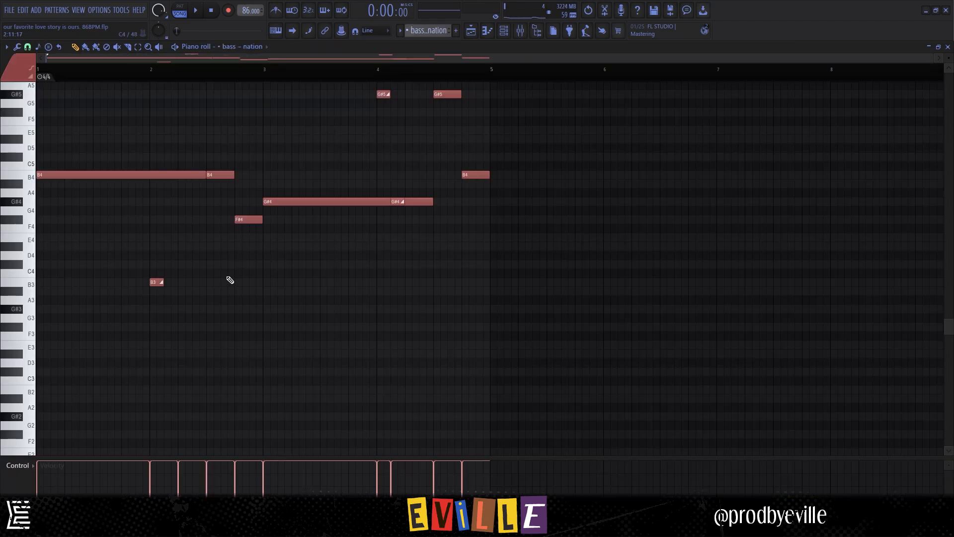
{"action": "scroll", "coordinate": [199, 268], "scroll_direction": "up", "scroll_amount": 3}
{"action": "scroll", "coordinate": [206, 282], "scroll_direction": "down", "scroll_amount": 2}
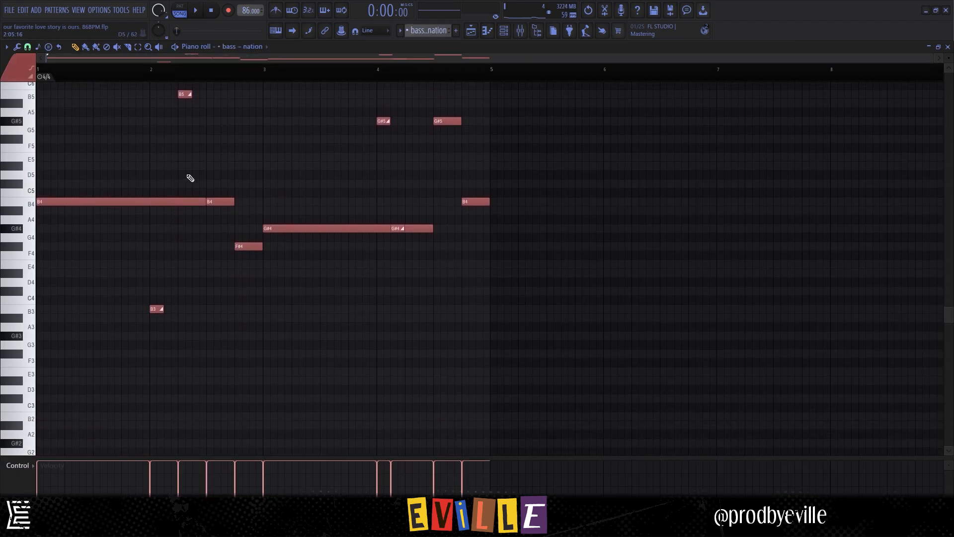
{"action": "left_click_drag", "start_coordinate": [149, 315], "coordinate": [184, 287]}
{"action": "left_click_drag", "start_coordinate": [174, 142], "coordinate": [219, 75]}
{"action": "left_click_drag", "start_coordinate": [313, 335], "coordinate": [189, 245]}
{"action": "left_click", "coordinate": [391, 105], "text": "ctrl"}
{"action": "key", "text": "space"}
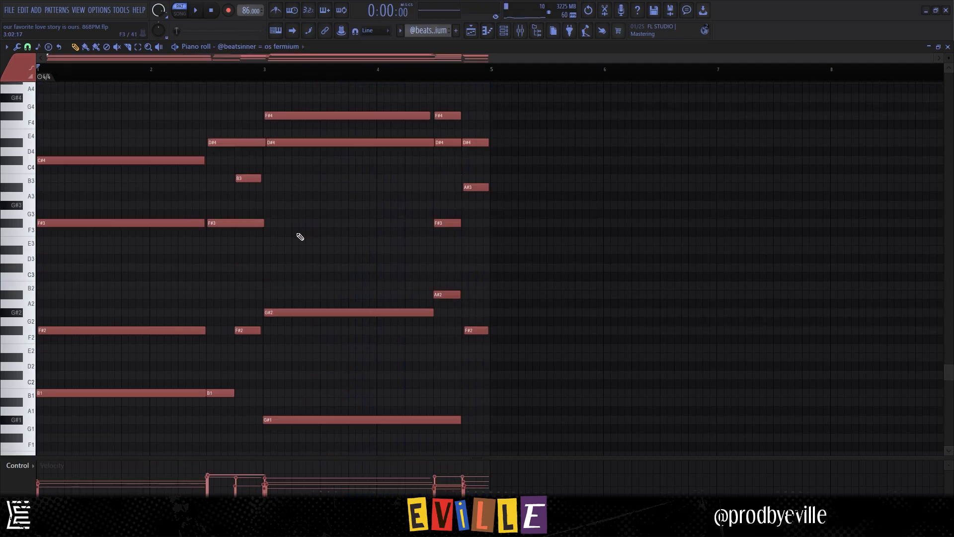
- Review the os fermium pattern's chords and inspect the Fruity parametric EQ 2 and autochroma effects on its mixer track
{"action": "left_click_drag", "start_coordinate": [166, 104], "coordinate": [450, 434]}
{"action": "left_click", "coordinate": [506, 32]}
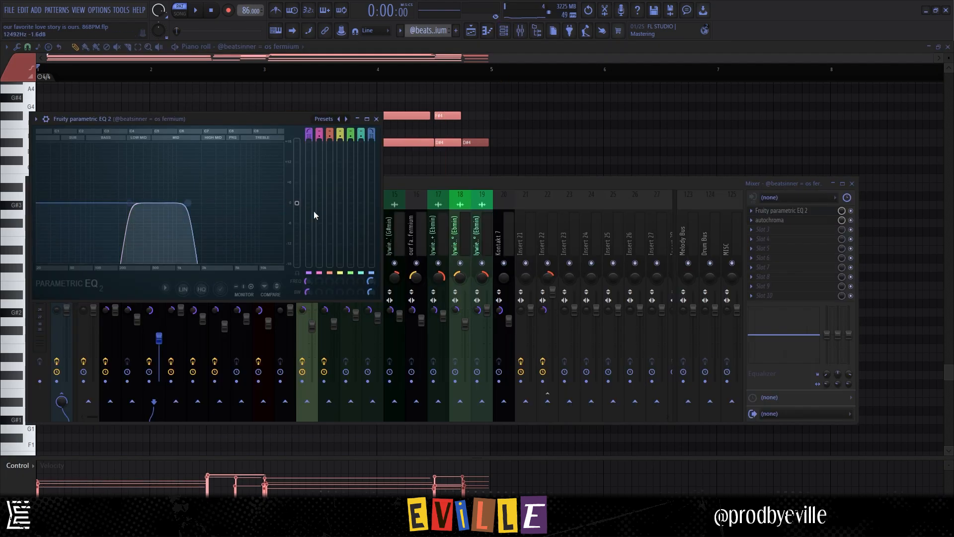
{"action": "left_click", "coordinate": [772, 220]}
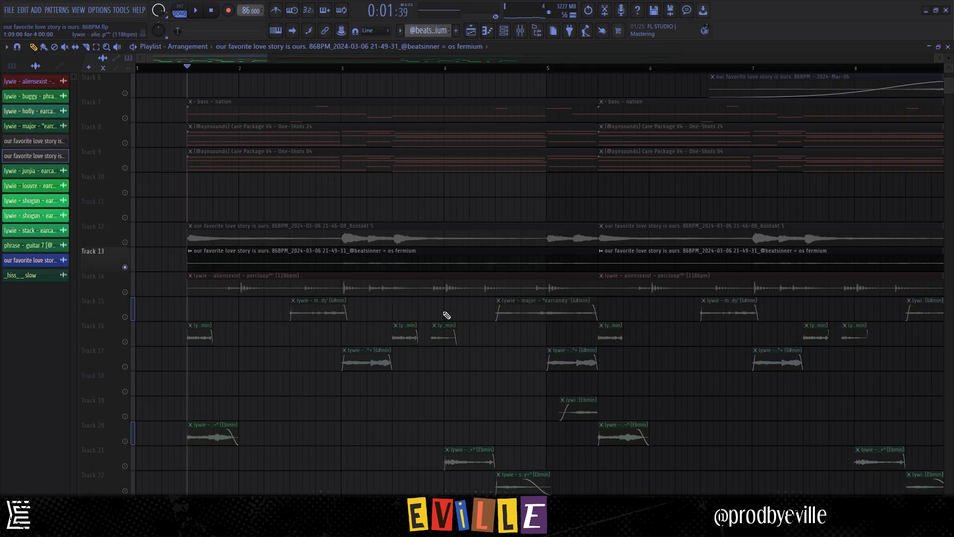
- Play the soloed os fermium recording on Track 13 through its first loop and stop it
{"action": "key", "text": "space"}
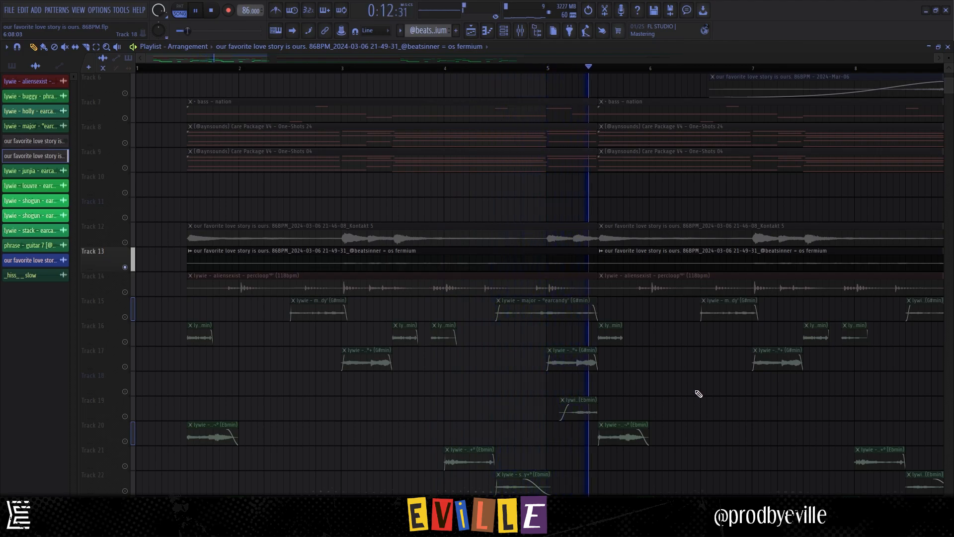
{"action": "key", "text": "space"}
{"action": "scroll", "coordinate": [348, 283], "scroll_direction": "up", "scroll_amount": 1}
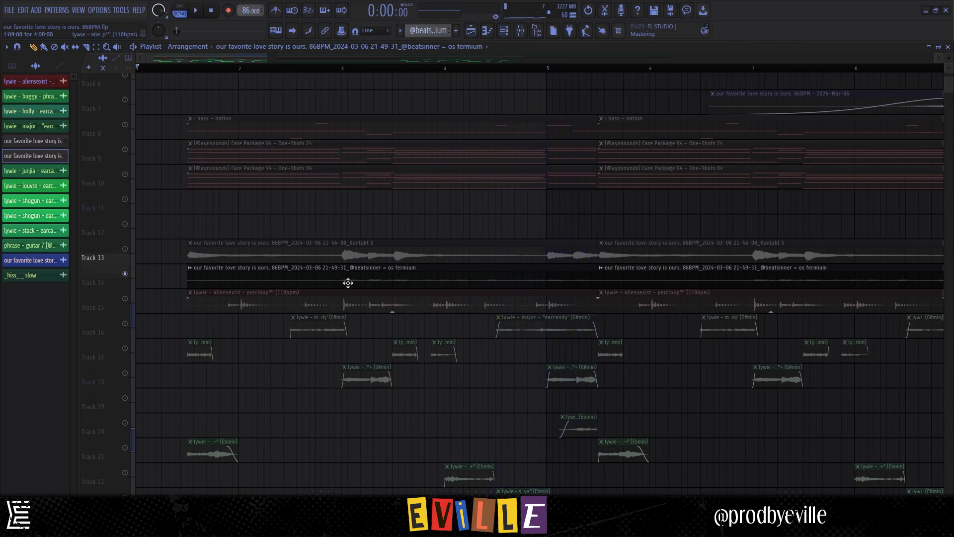
- Select the percussion loop and ear candy clips on Tracks 14 to 24 and play those tracks soloed
{"action": "left_click_drag", "start_coordinate": [158, 180], "coordinate": [795, 479]}
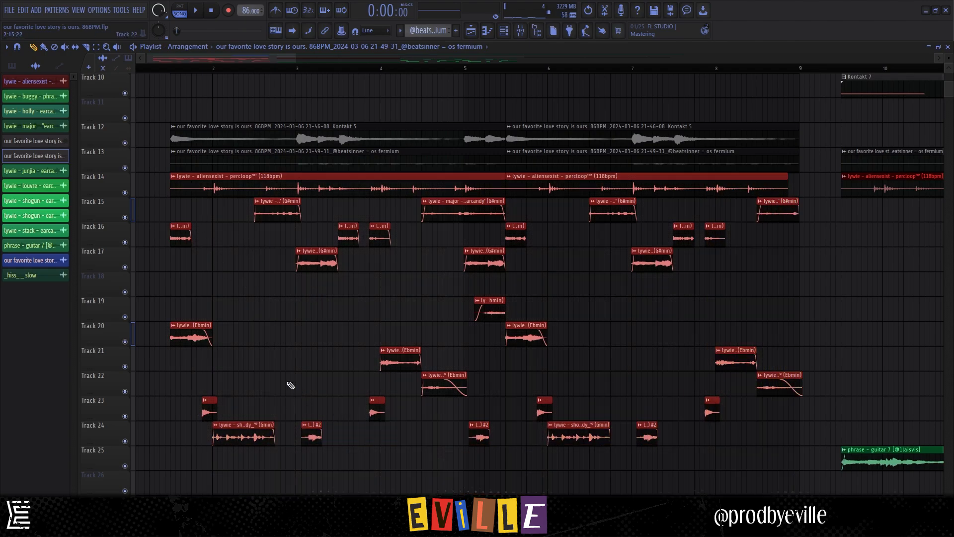
{"action": "left_click_drag", "start_coordinate": [167, 177], "coordinate": [813, 468]}
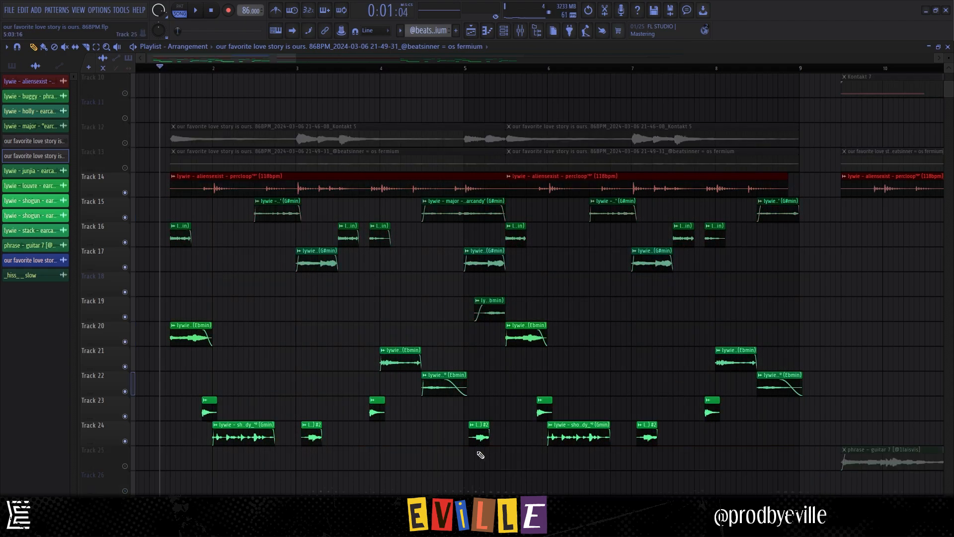
{"action": "key", "text": "space"}
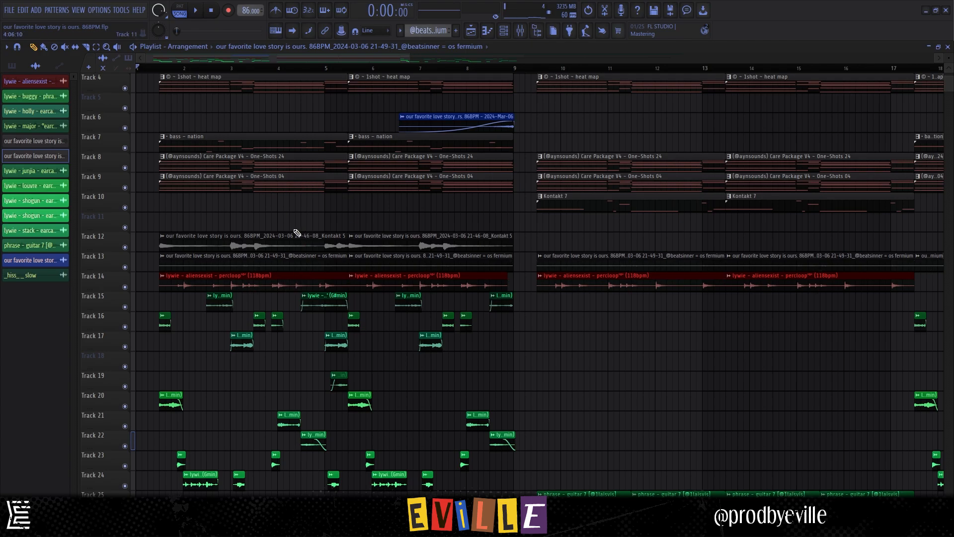
- Look over the layers of the first section up to bar 9, then play the arrangement from the start
{"action": "scroll", "coordinate": [239, 188], "scroll_direction": "up", "scroll_amount": 3}
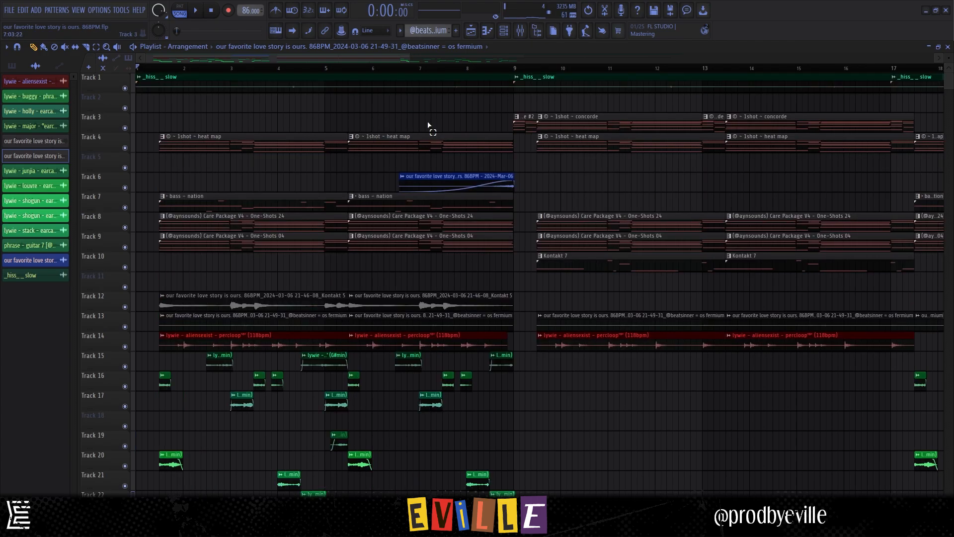
{"action": "left_click_drag", "start_coordinate": [428, 125], "coordinate": [135, 86]}
{"action": "scroll", "coordinate": [171, 85], "scroll_direction": "up", "scroll_amount": 4}
{"action": "left_click_drag", "start_coordinate": [198, 99], "coordinate": [206, 154]}
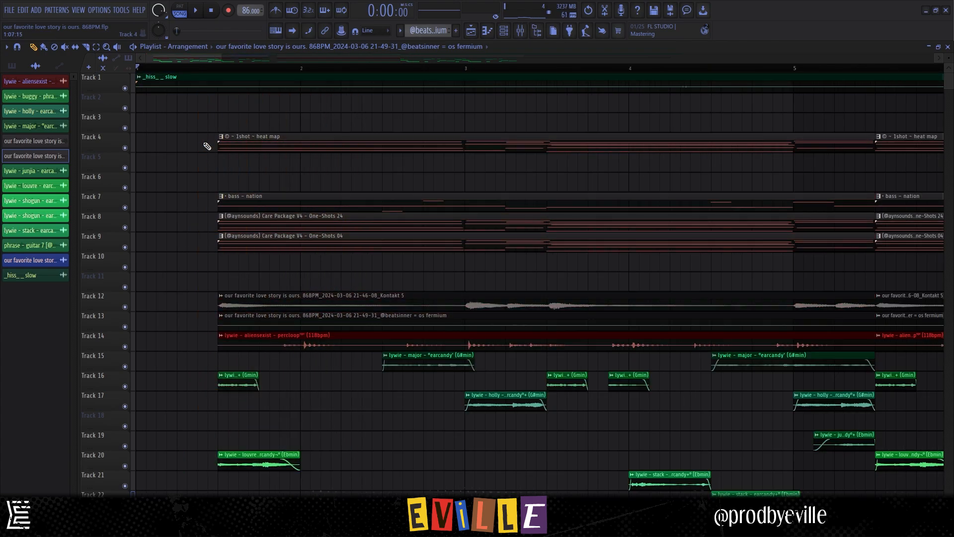
{"action": "left_click_drag", "start_coordinate": [214, 105], "coordinate": [145, 129]}
{"action": "scroll", "coordinate": [532, 119], "scroll_direction": "down", "scroll_amount": 2}
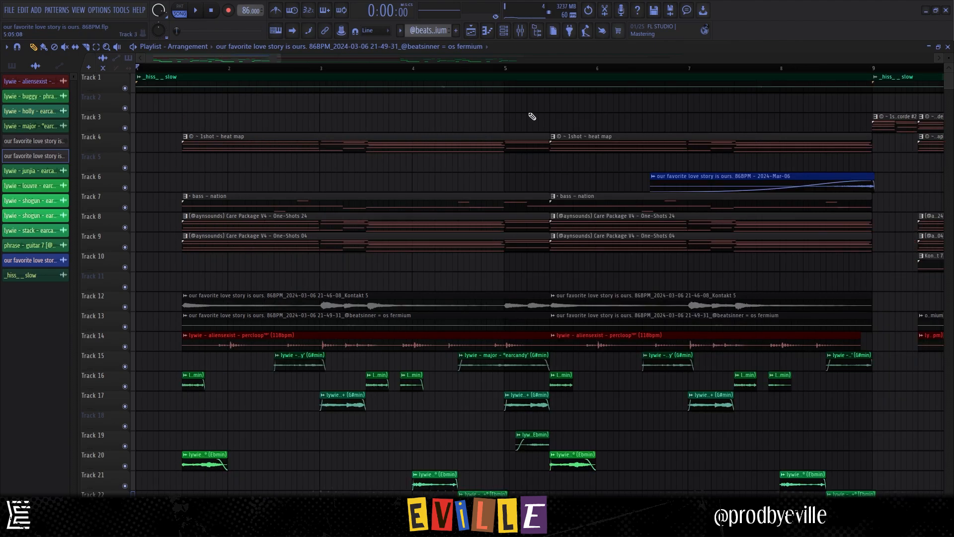
{"action": "left_click_drag", "start_coordinate": [528, 110], "coordinate": [150, 101]}
{"action": "scroll", "coordinate": [149, 100], "scroll_direction": "down", "scroll_amount": 5}
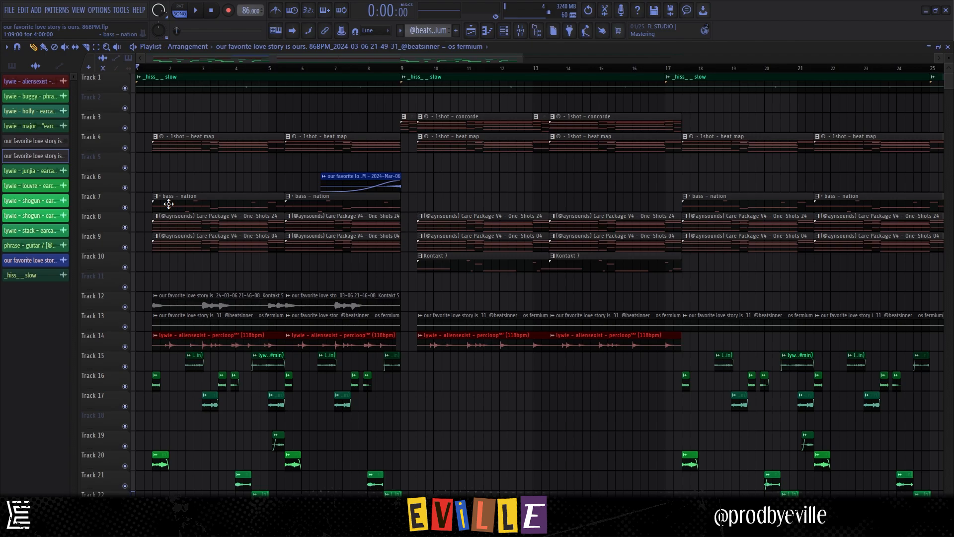
{"action": "key", "text": "space"}
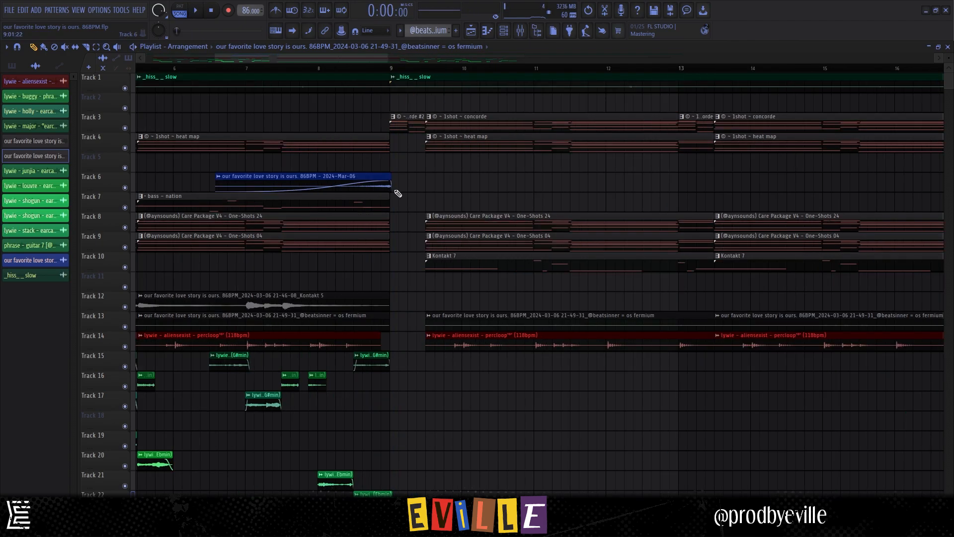
- Check the reversed audio clip's settings on Track 6 and play the soloed track from bar 8
{"action": "scroll", "coordinate": [395, 191], "scroll_direction": "up", "scroll_amount": 5, "text": "ctrl"}
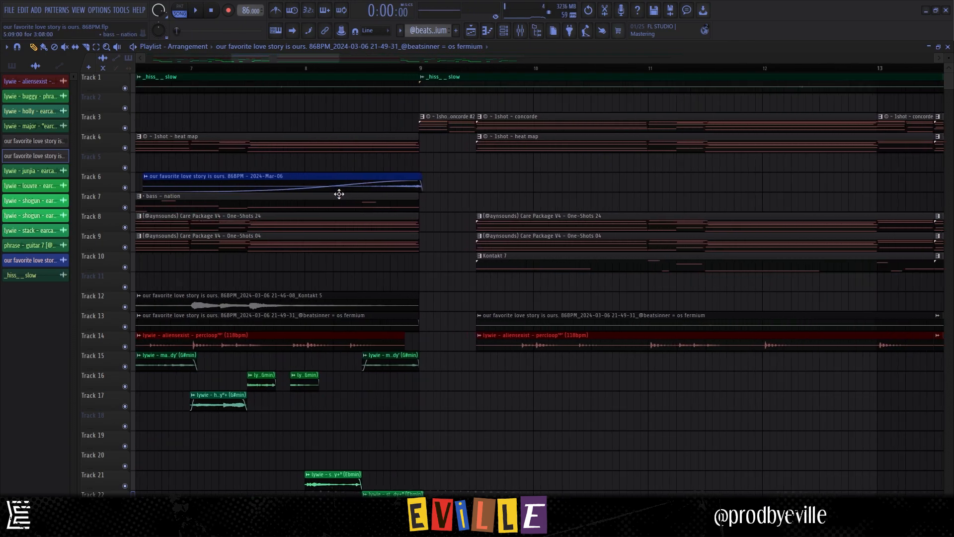
{"action": "right_click", "coordinate": [124, 188]}
{"action": "double_click", "coordinate": [264, 177]}
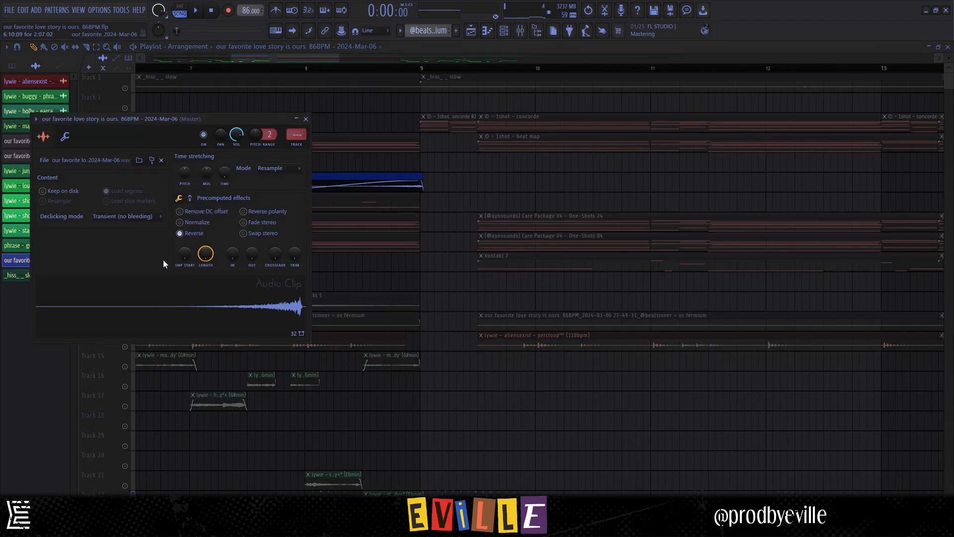
{"action": "left_click", "coordinate": [306, 69]}
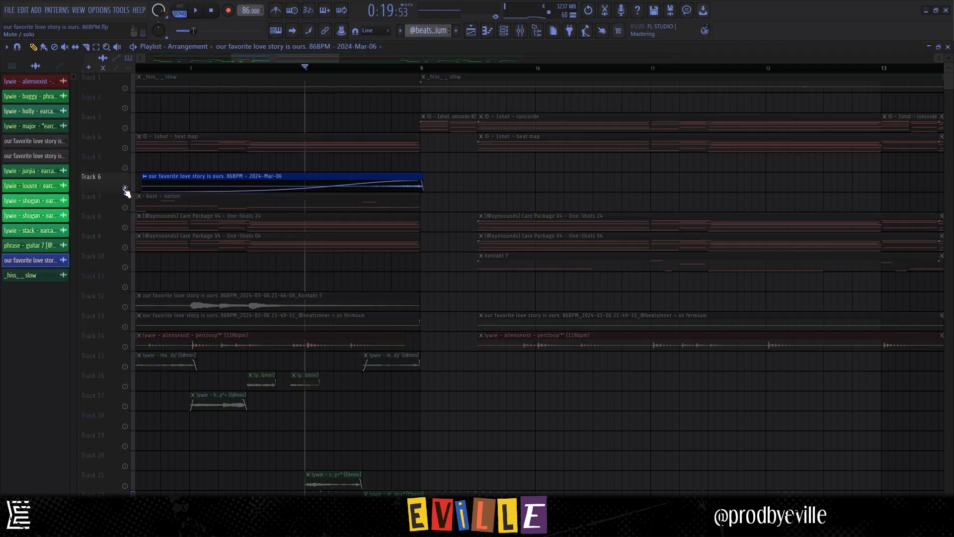
{"action": "key", "text": "space"}
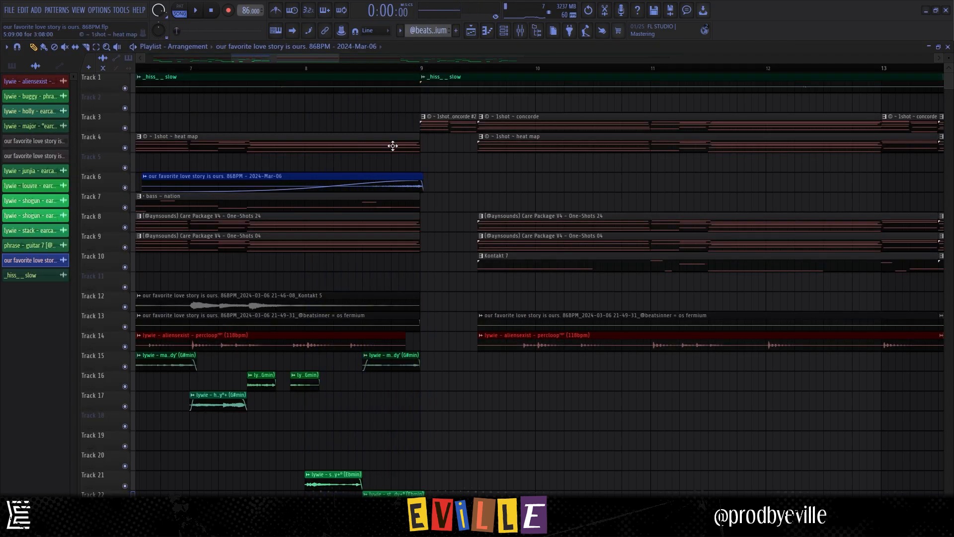
- Inspect the recorded sound in Edison on the Master track and remove the extra copy of the reversed clip from Track 6
{"action": "left_click", "coordinate": [522, 31]}
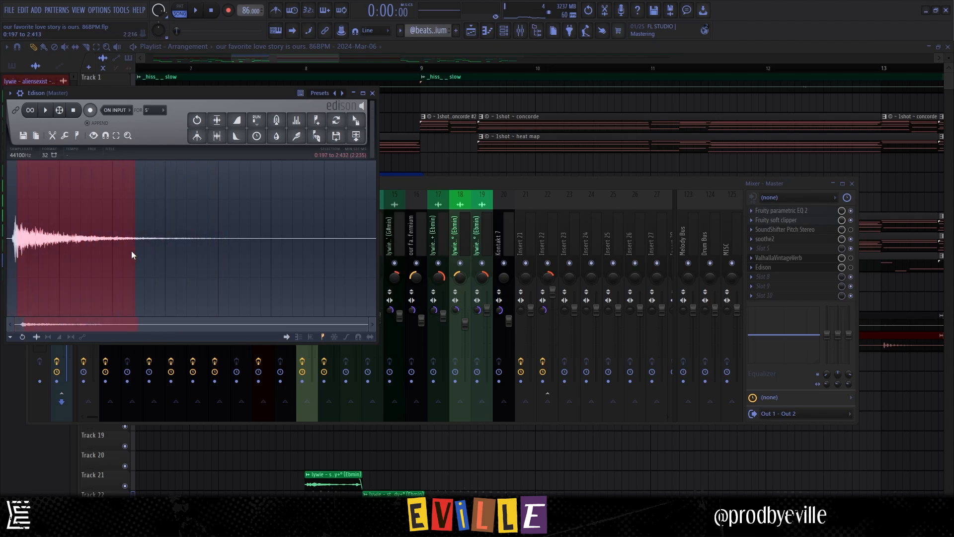
{"action": "left_click", "coordinate": [436, 104]}
{"action": "right_click", "coordinate": [435, 104]}
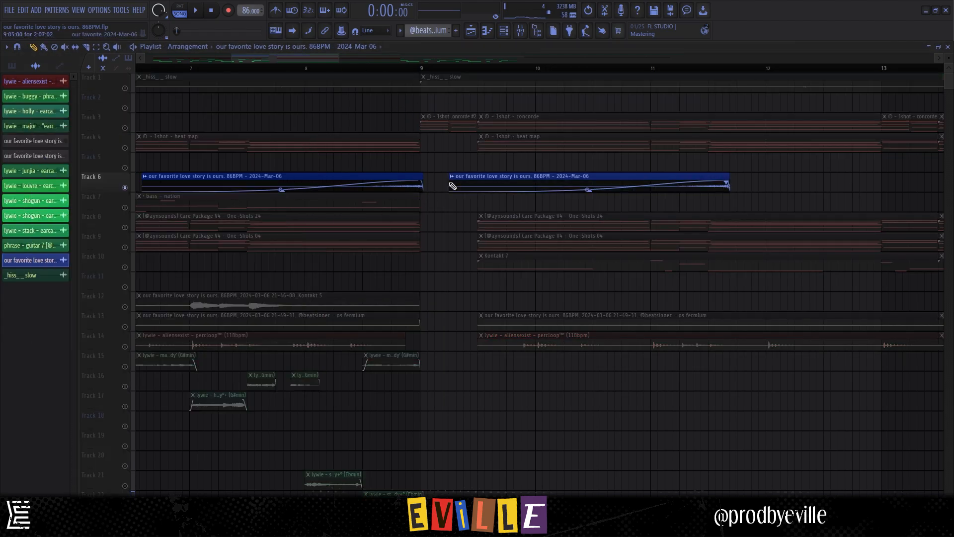
{"action": "right_click", "coordinate": [445, 184]}
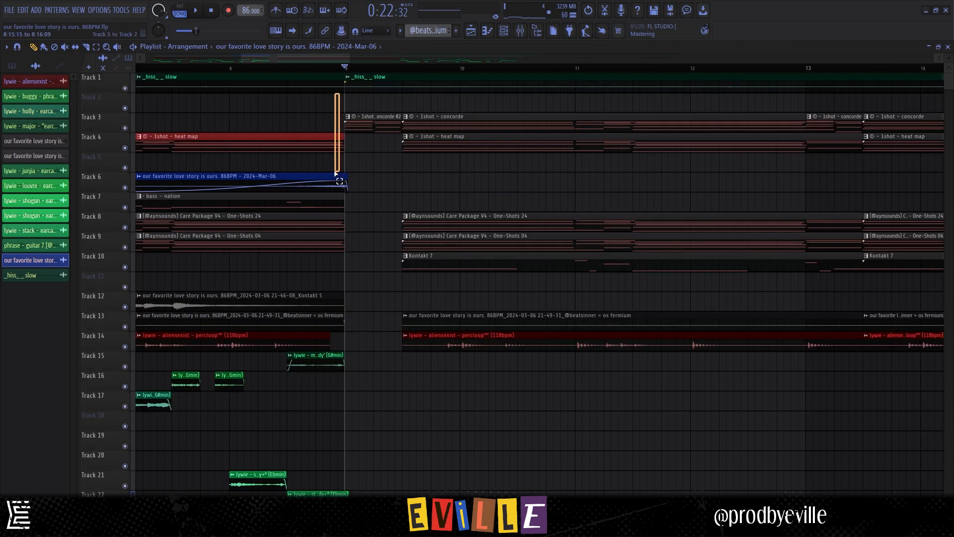
- Play the transition from bar 8 into the second section, where the 1shot concorde patterns enter on Track 3
{"action": "left_click_drag", "start_coordinate": [336, 174], "coordinate": [304, 250]}
{"action": "left_click_drag", "start_coordinate": [307, 132], "coordinate": [309, 130]}
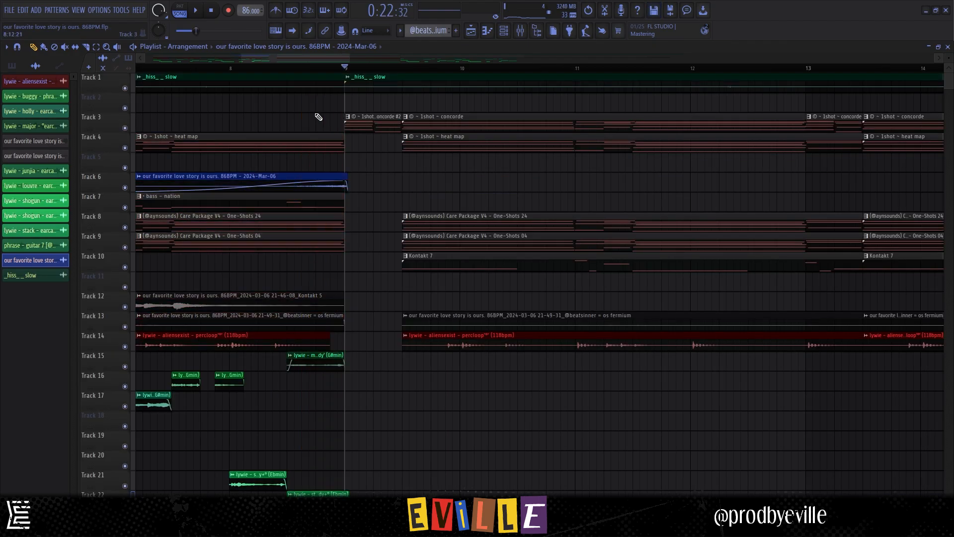
{"action": "left_click_drag", "start_coordinate": [372, 130], "coordinate": [397, 129]}
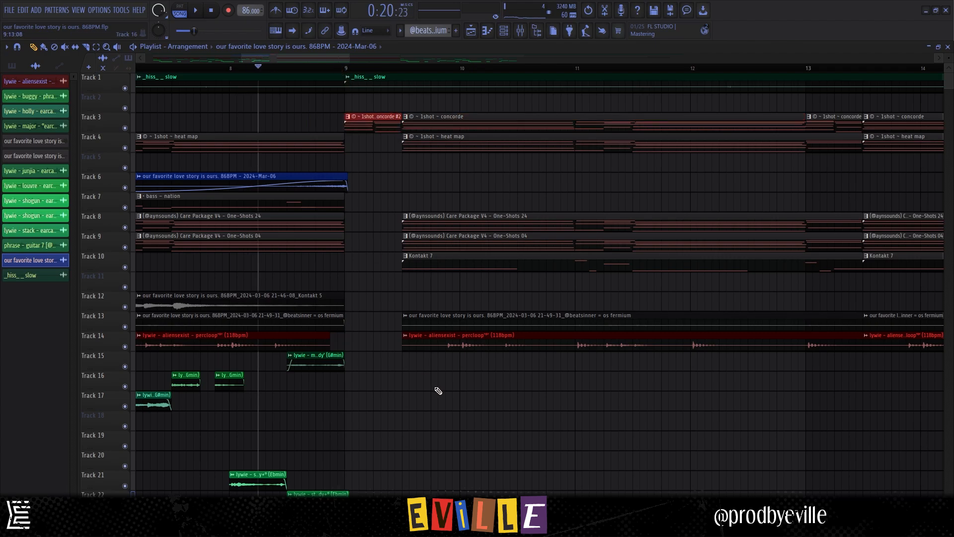
{"action": "key", "text": "space"}
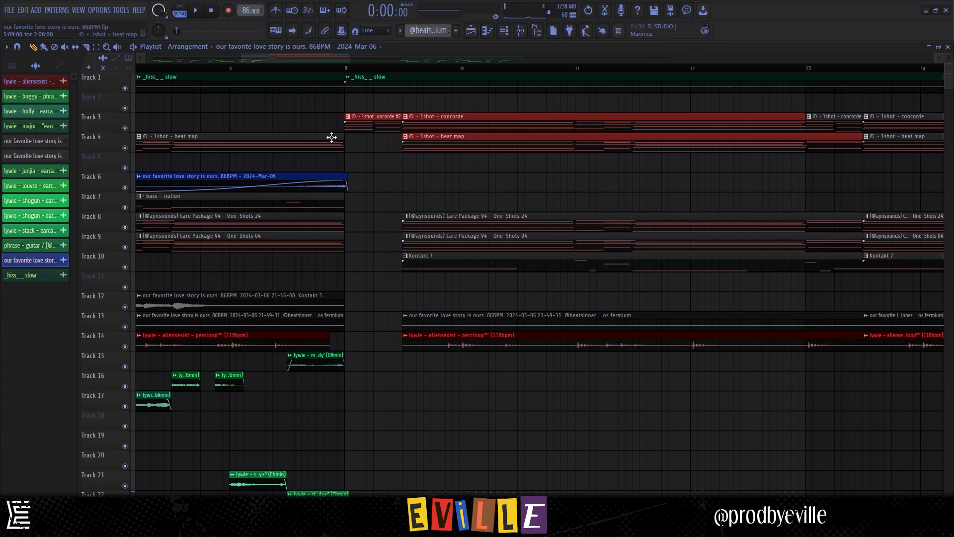
- Open the 1shot concorde pattern and play its chords, skipping ahead through the progression
{"action": "double_click", "coordinate": [244, 150]}
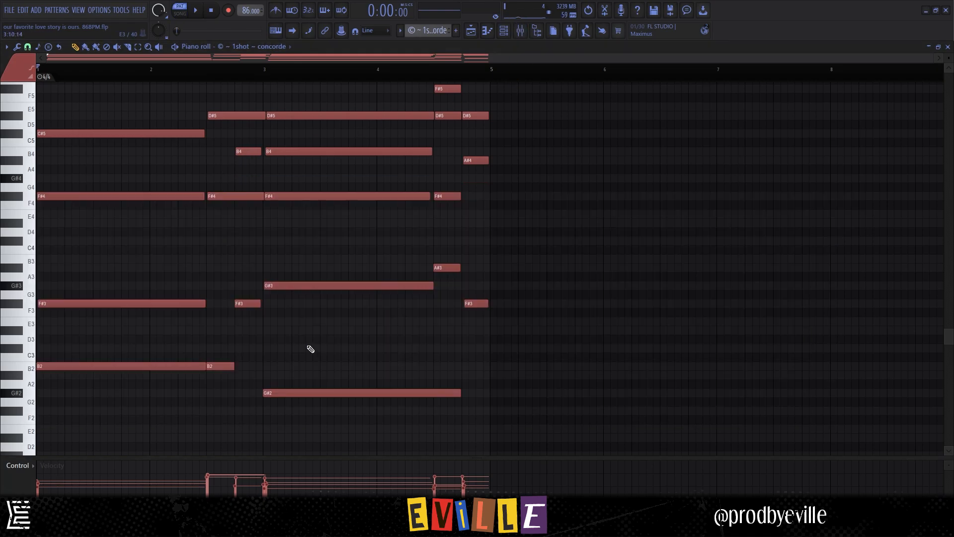
{"action": "key", "text": "space"}
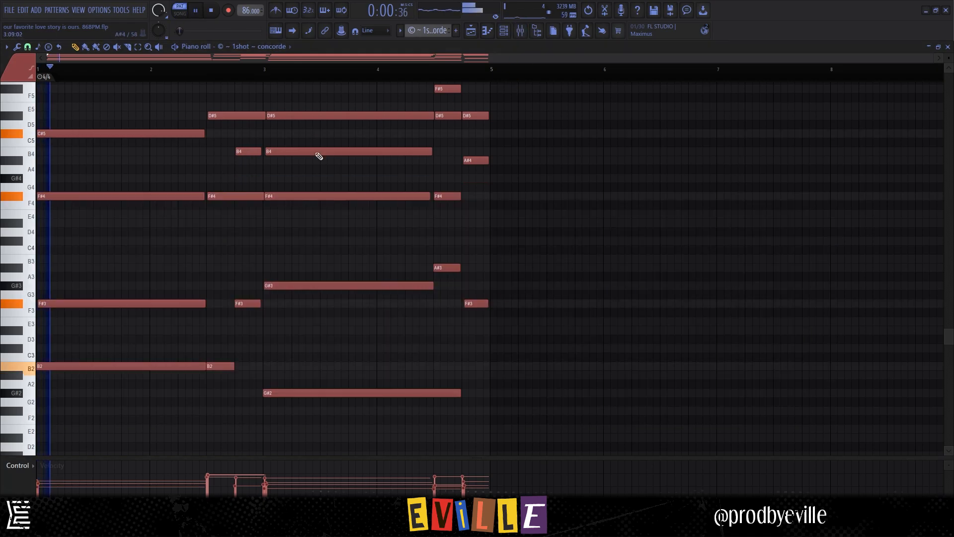
{"action": "left_click", "coordinate": [213, 74]}
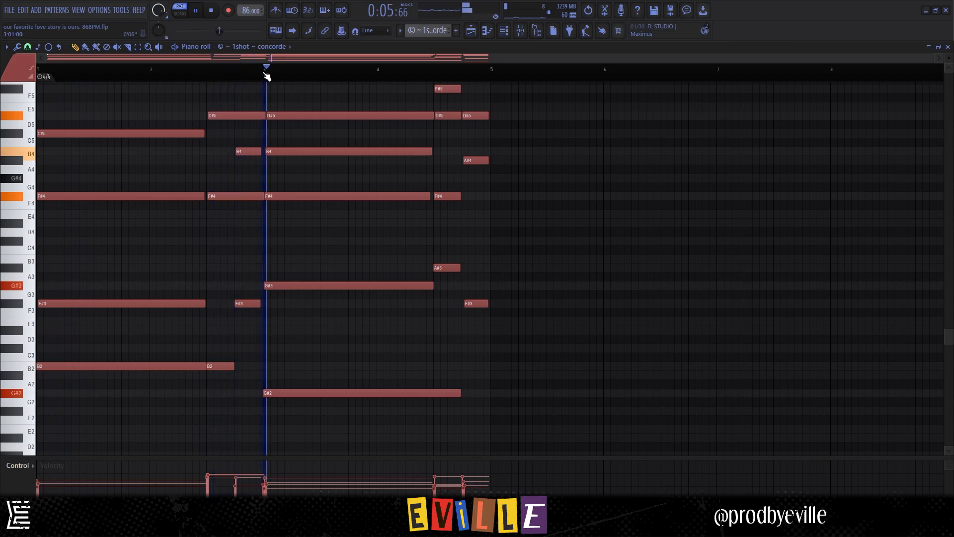
{"action": "left_click", "coordinate": [438, 75]}
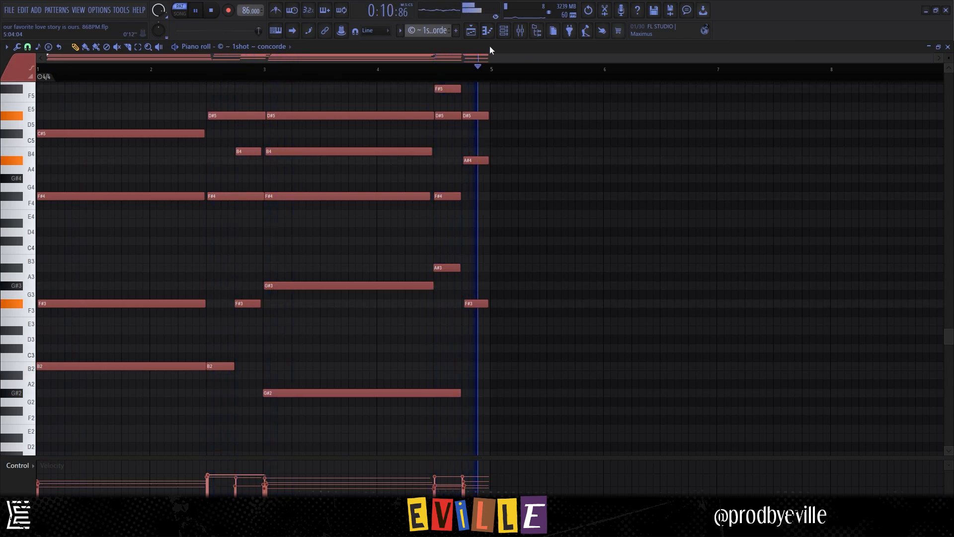
{"action": "key", "text": "space"}
- Open the Kontakt 7 pattern and play its single-note melody through
{"action": "left_click", "coordinate": [487, 31]}
{"action": "left_click_drag", "start_coordinate": [490, 182], "coordinate": [367, 145]}
{"action": "left_click_drag", "start_coordinate": [384, 194], "coordinate": [613, 251]}
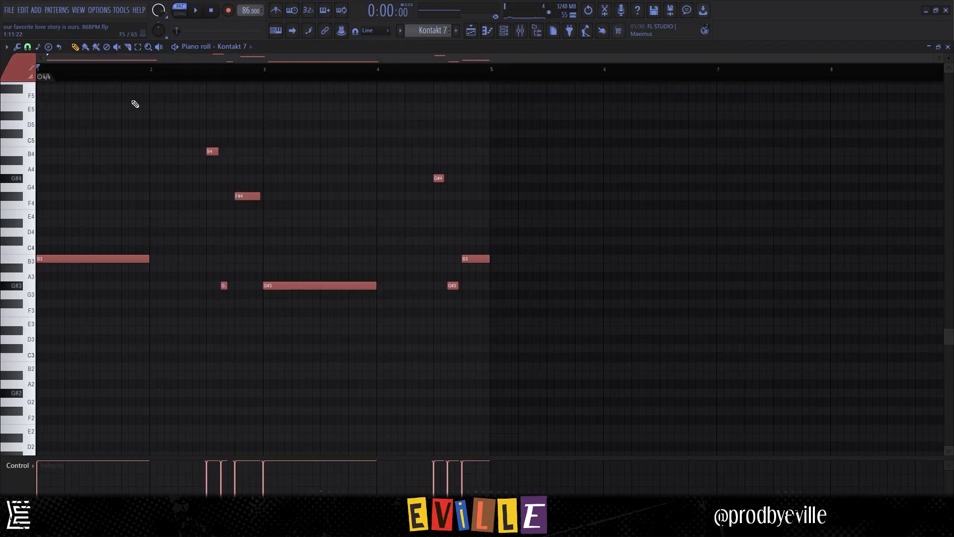
{"action": "left_click", "coordinate": [91, 76]}
{"action": "key", "text": "space"}
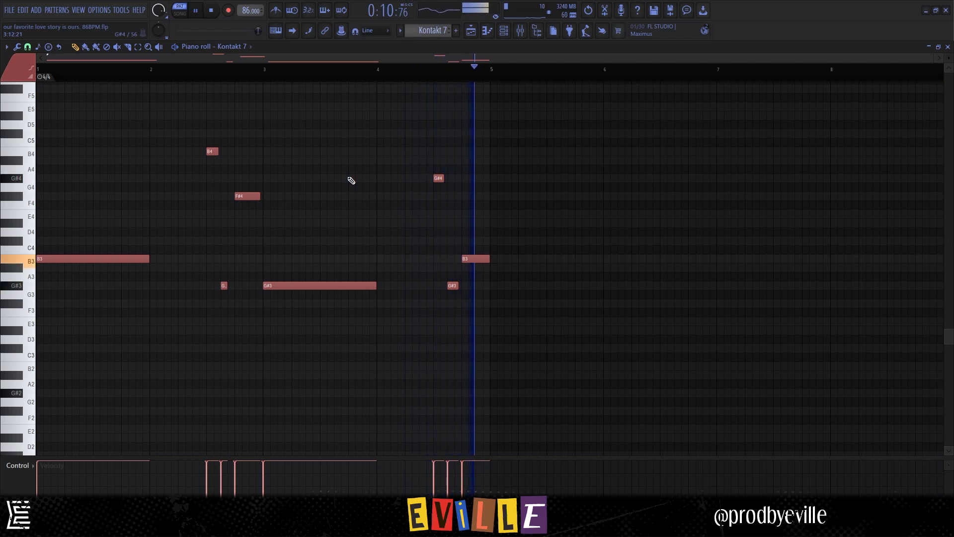
{"action": "key", "text": "space"}
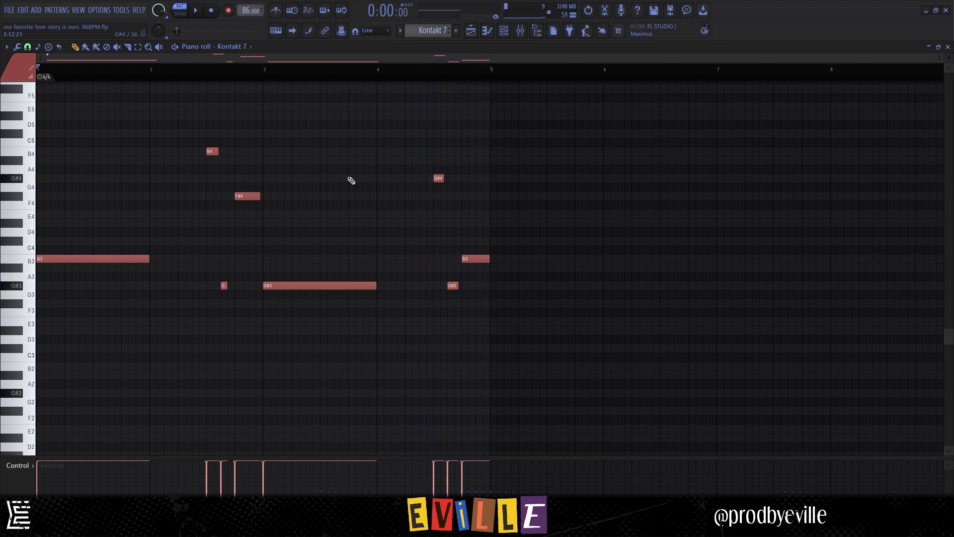
- Return to the arrangement and play the phrase - guitar 7 clips on Track 25 soloed from the second section
{"action": "left_click", "coordinate": [472, 39]}
{"action": "left_click_drag", "start_coordinate": [196, 273], "coordinate": [669, 297]}
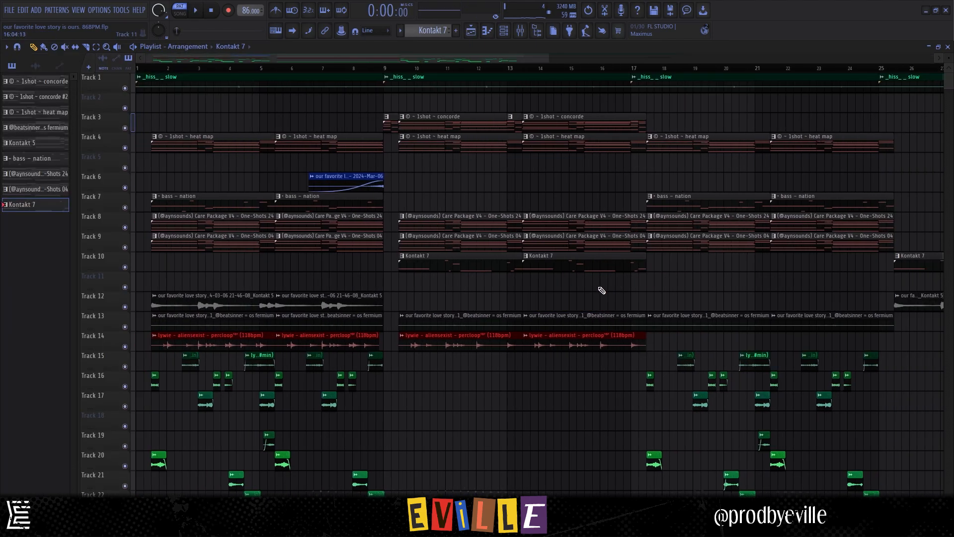
{"action": "left_click_drag", "start_coordinate": [426, 285], "coordinate": [580, 327]}
{"action": "left_click_drag", "start_coordinate": [600, 362], "coordinate": [523, 327]}
{"action": "left_click_drag", "start_coordinate": [406, 106], "coordinate": [603, 65]}
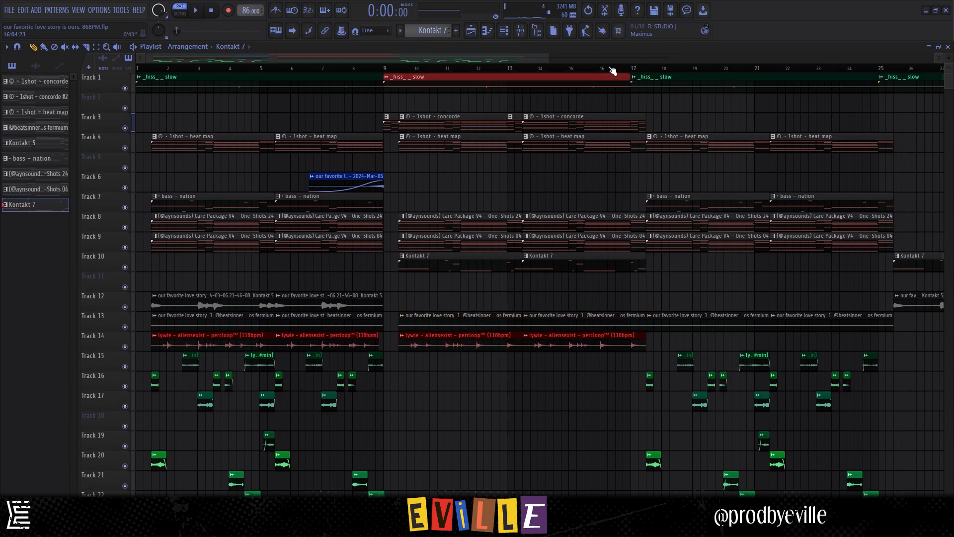
{"action": "scroll", "coordinate": [475, 255], "scroll_direction": "down", "scroll_amount": 1}
{"action": "left_click_drag", "start_coordinate": [206, 291], "coordinate": [480, 254]}
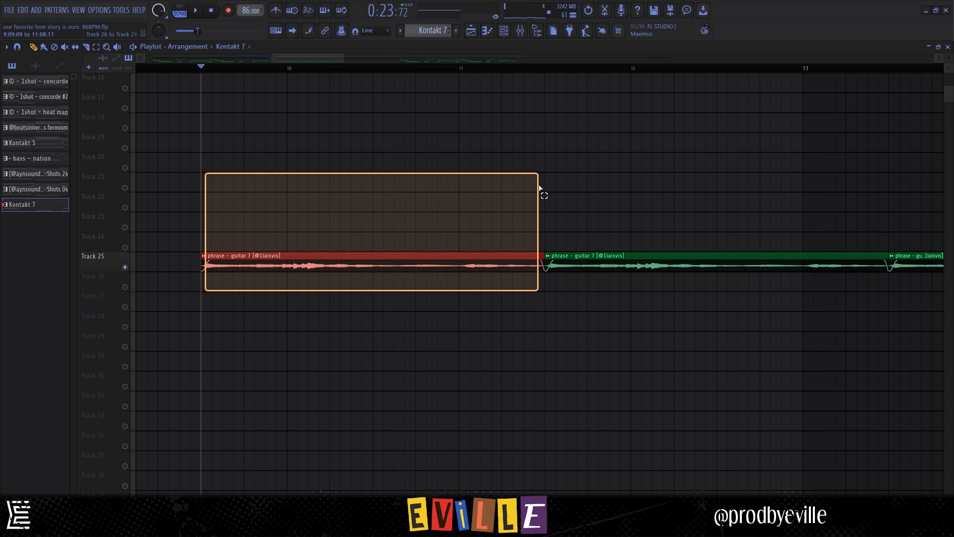
{"action": "key", "text": "space"}
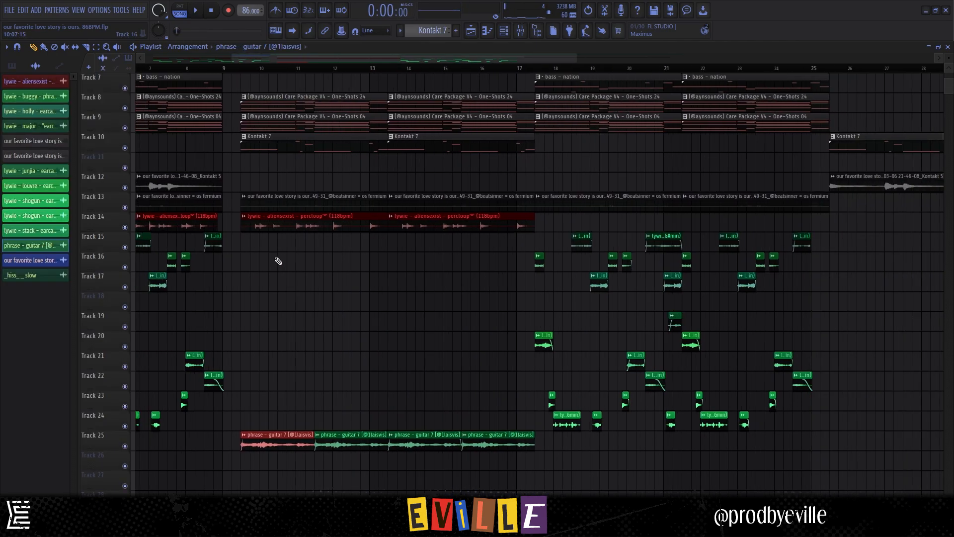
- Review the section from bar 9 to 17, play the arrangement from bar 8, and look over the full song layout
{"action": "left_click_drag", "start_coordinate": [251, 232], "coordinate": [528, 425]}
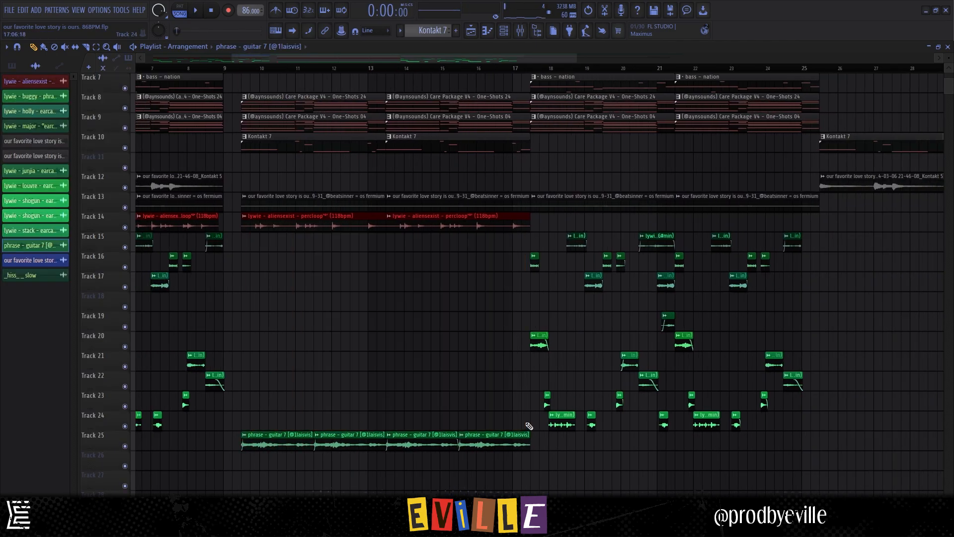
{"action": "scroll", "coordinate": [252, 352], "scroll_direction": "up", "scroll_amount": 2}
{"action": "left_click_drag", "start_coordinate": [220, 469], "coordinate": [629, 434]}
{"action": "scroll", "coordinate": [243, 75], "scroll_direction": "up", "scroll_amount": 2}
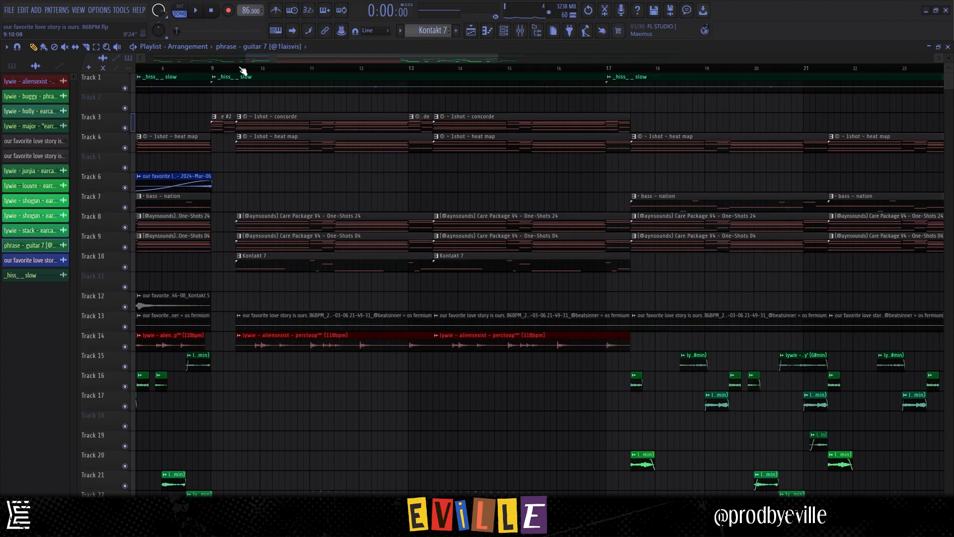
{"action": "left_click_drag", "start_coordinate": [238, 67], "coordinate": [635, 80]}
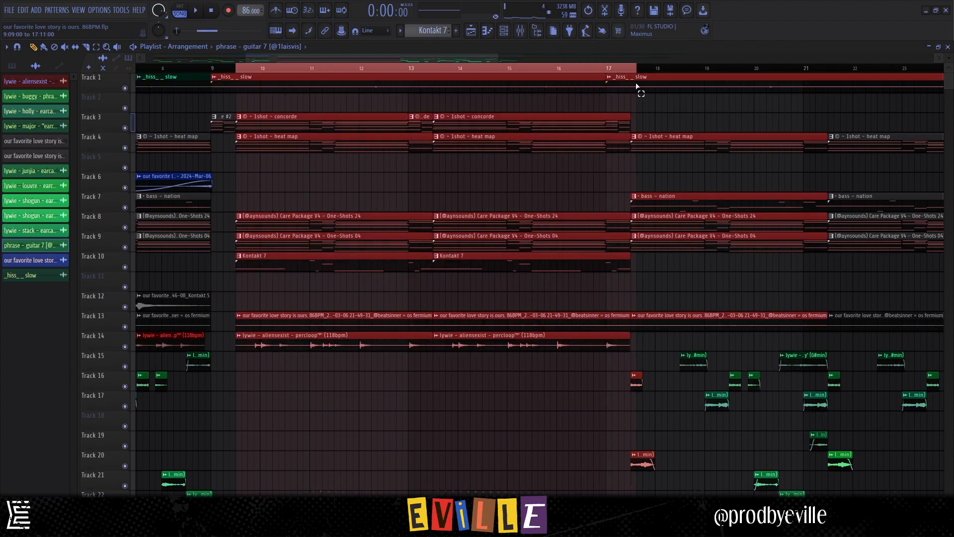
{"action": "key", "text": "ctrl+d"}
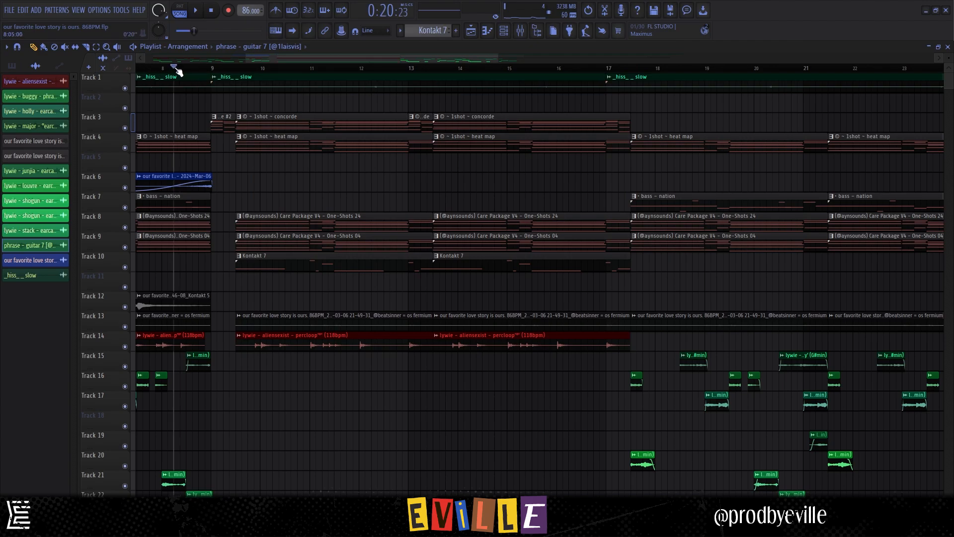
{"action": "key", "text": "space"}
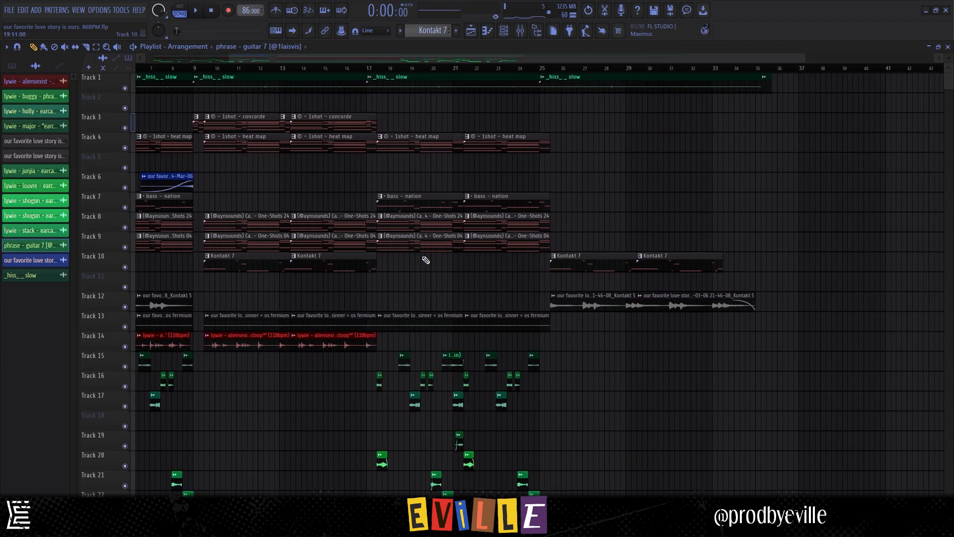
{"action": "scroll", "coordinate": [426, 260], "scroll_direction": "down", "scroll_amount": 2}
{"action": "left_click_drag", "start_coordinate": [151, 114], "coordinate": [199, 123]}
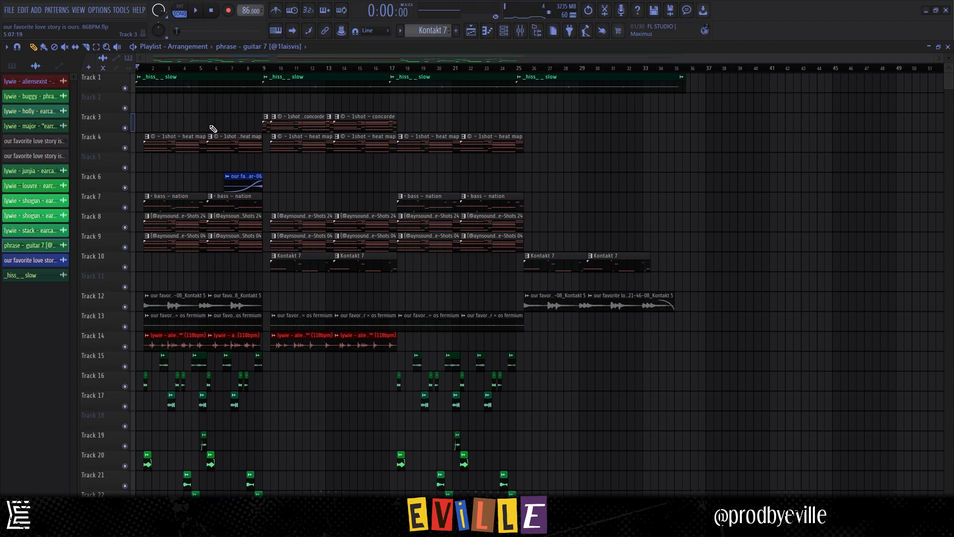
- Play the arrangement's third section from just after bar 17, where the bass and ear candy return, and stop
{"action": "left_click_drag", "start_coordinate": [296, 306], "coordinate": [156, 301]}
{"action": "scroll", "coordinate": [340, 69], "scroll_direction": "up", "scroll_amount": 2}
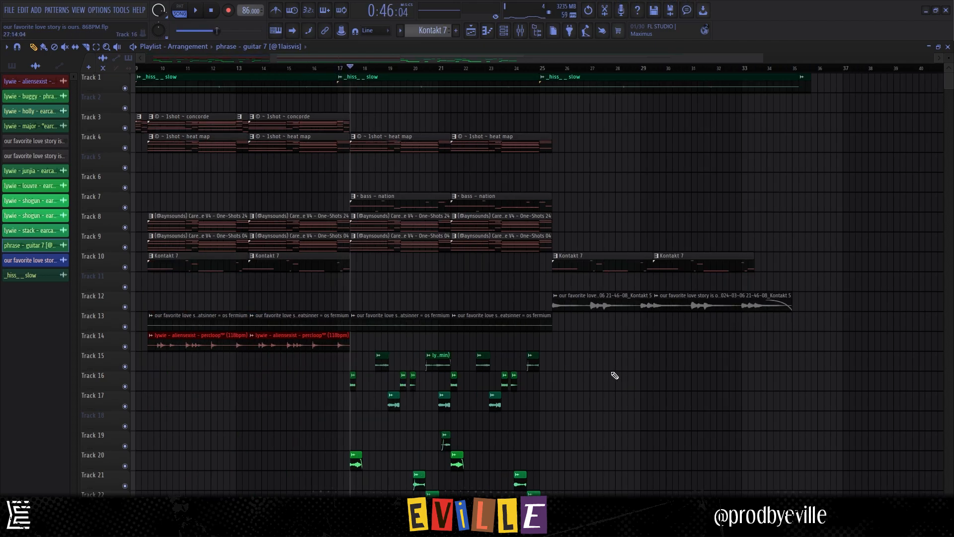
{"action": "key", "text": "space"}
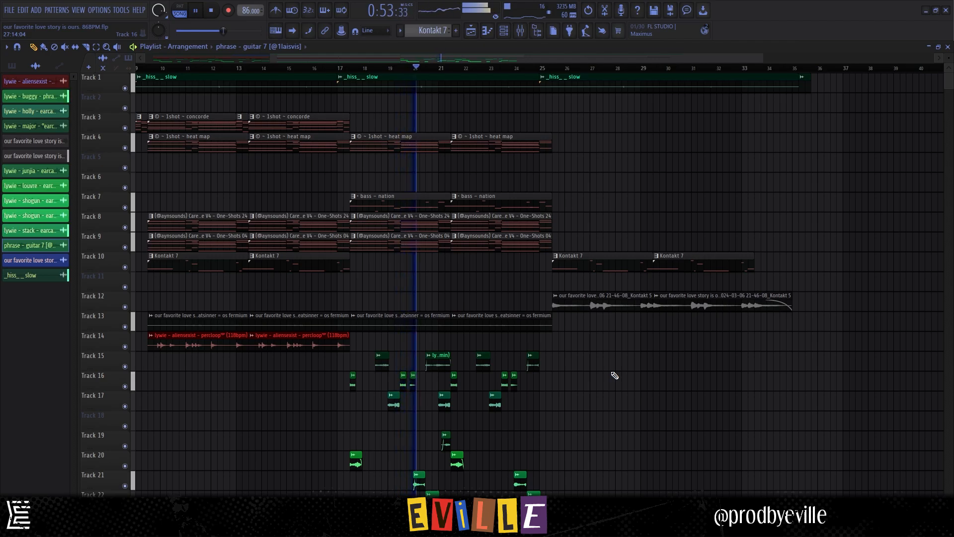
{"action": "key", "text": "space"}
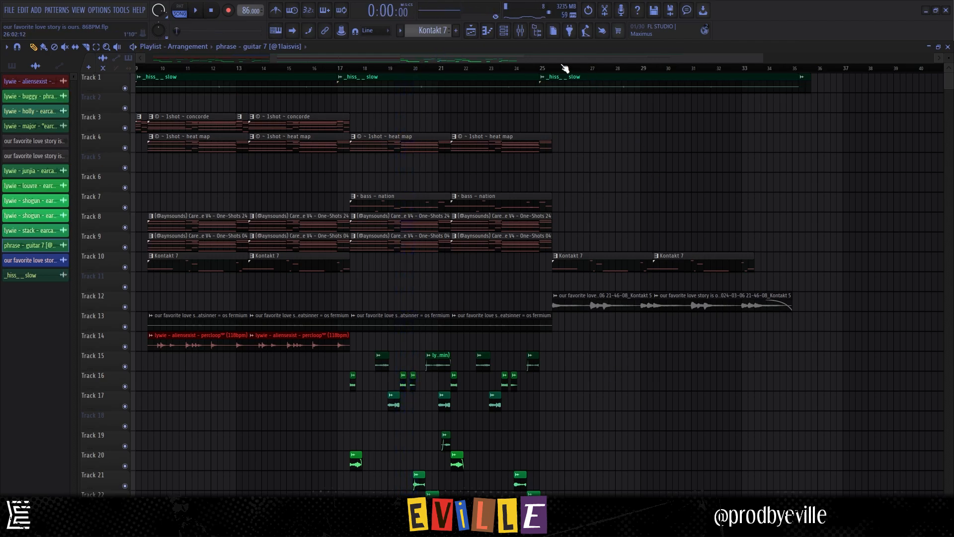
- Mark the outro from bar 25 to the end of the hiss and review its Kontakt 7 and Kontakt 5 clips
{"action": "left_click_drag", "start_coordinate": [542, 70], "coordinate": [815, 101]}
{"action": "key", "text": "ctrl+d"}
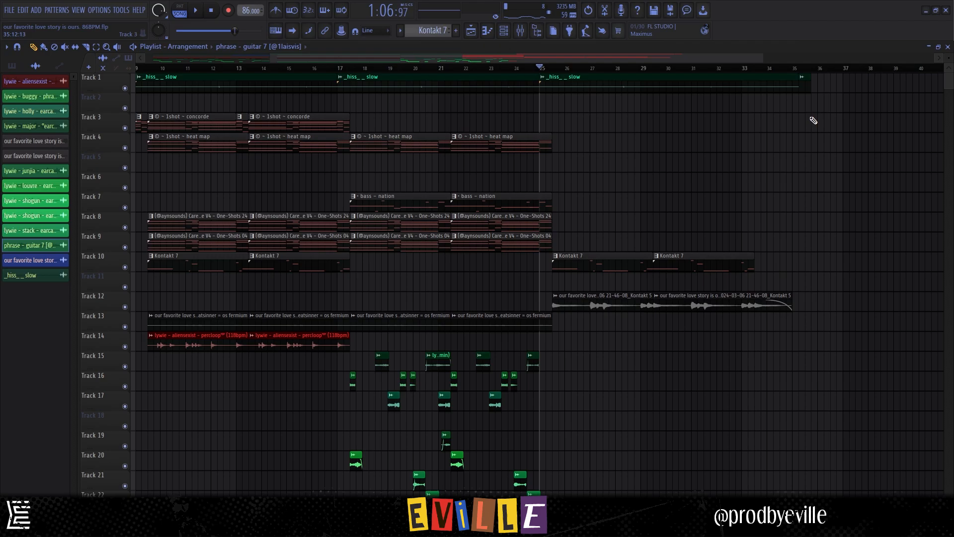
{"action": "scroll", "coordinate": [777, 360], "scroll_direction": "up", "scroll_amount": 3}
{"action": "scroll", "coordinate": [772, 353], "scroll_direction": "down", "scroll_amount": 2}
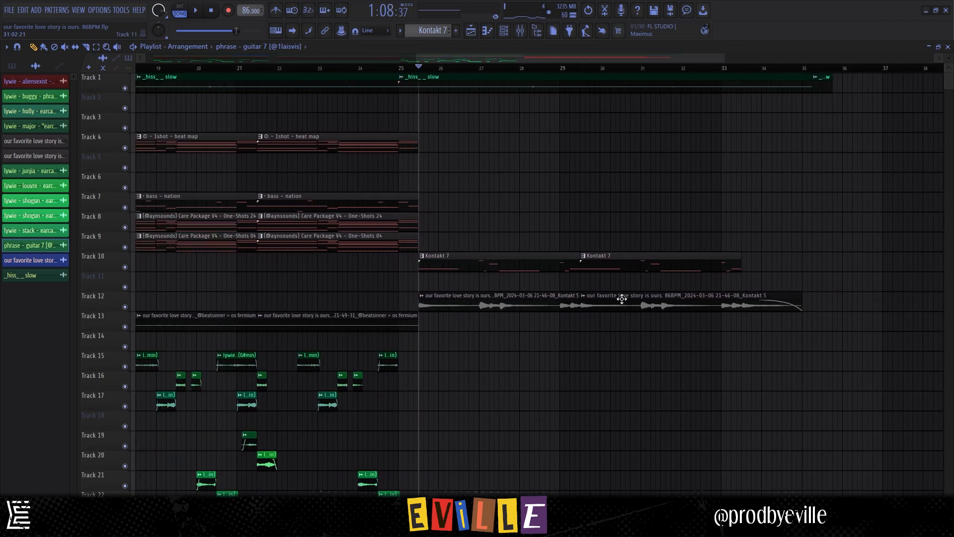
{"action": "scroll", "coordinate": [450, 259], "scroll_direction": "down", "scroll_amount": 2}
- Show the mixer and highlight inserts 2 to 22, followed by the melody inserts beginning with Kontakt 5
{"action": "key", "text": "F9"}
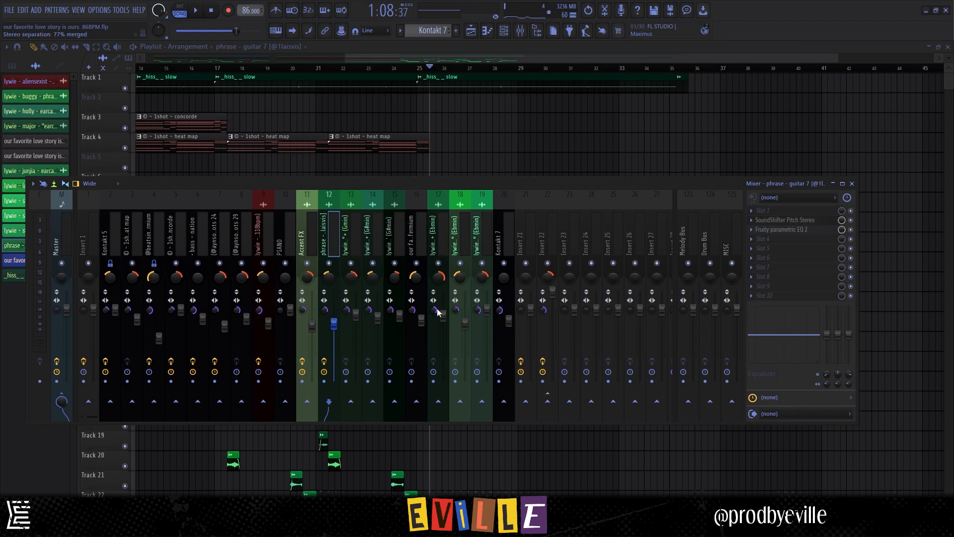
{"action": "left_click_drag", "start_coordinate": [111, 234], "coordinate": [549, 238]}
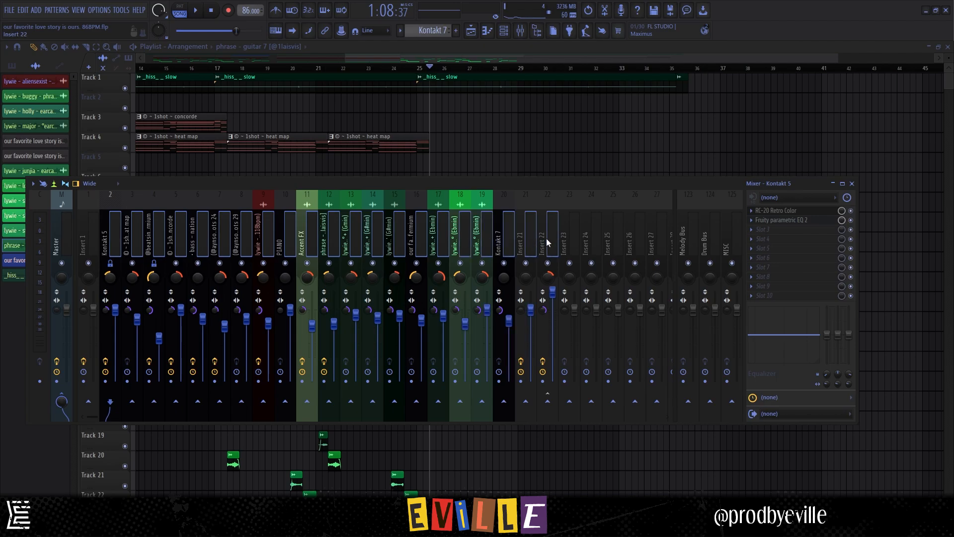
{"action": "left_click", "coordinate": [499, 243]}
{"action": "left_click_drag", "start_coordinate": [110, 245], "coordinate": [305, 246]}
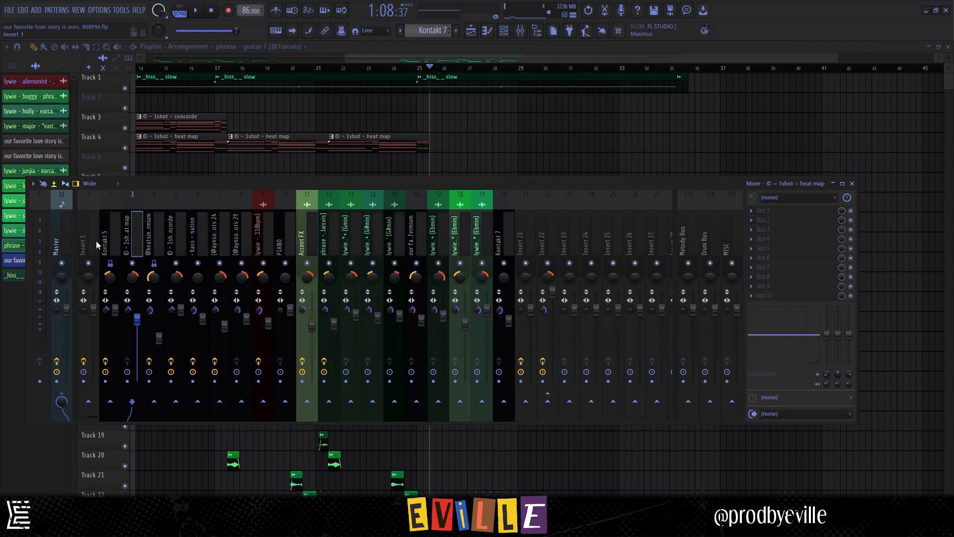
- Inspect the effect slots of the individual melody inserts, including 1shot concorde, One-Shots 29, Kontakt 5 and 1shot heat map
{"action": "left_click", "coordinate": [150, 244]}
{"action": "left_click", "coordinate": [184, 241]}
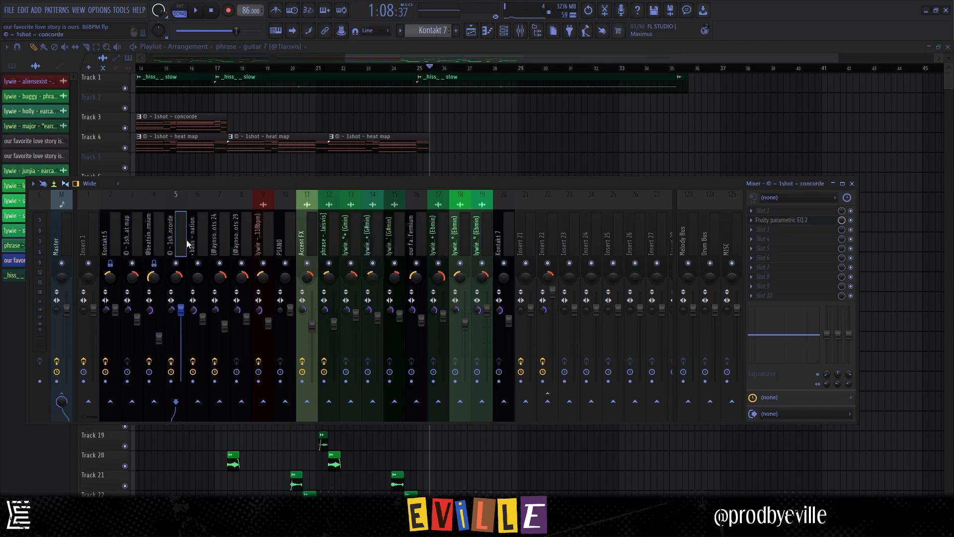
{"action": "left_click", "coordinate": [237, 236]}
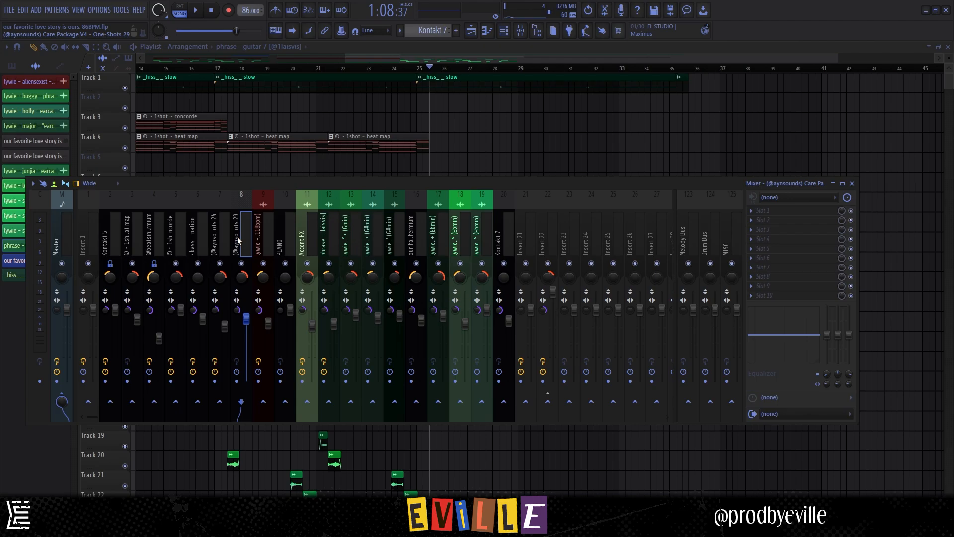
{"action": "left_click", "coordinate": [112, 239]}
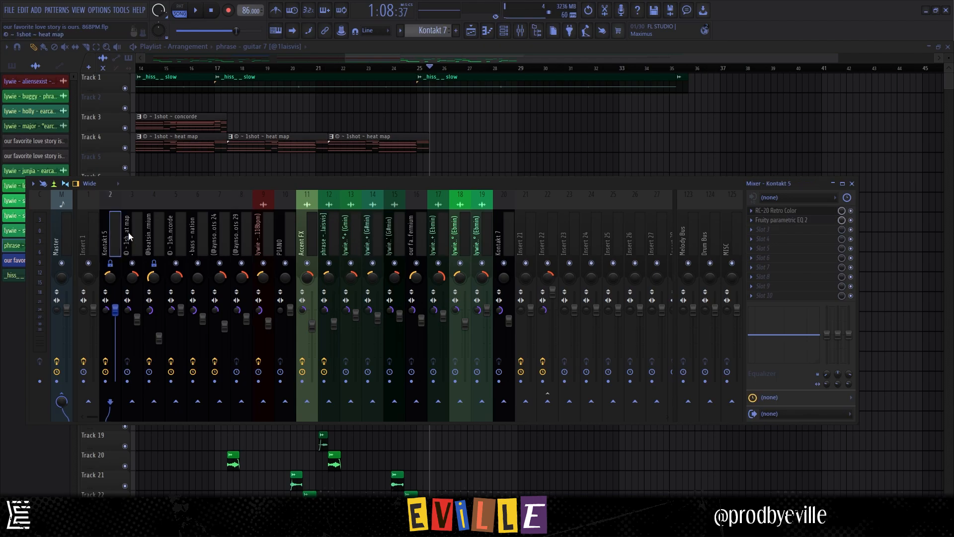
{"action": "key", "text": "ctrl+s"}
{"action": "left_click", "coordinate": [128, 235]}
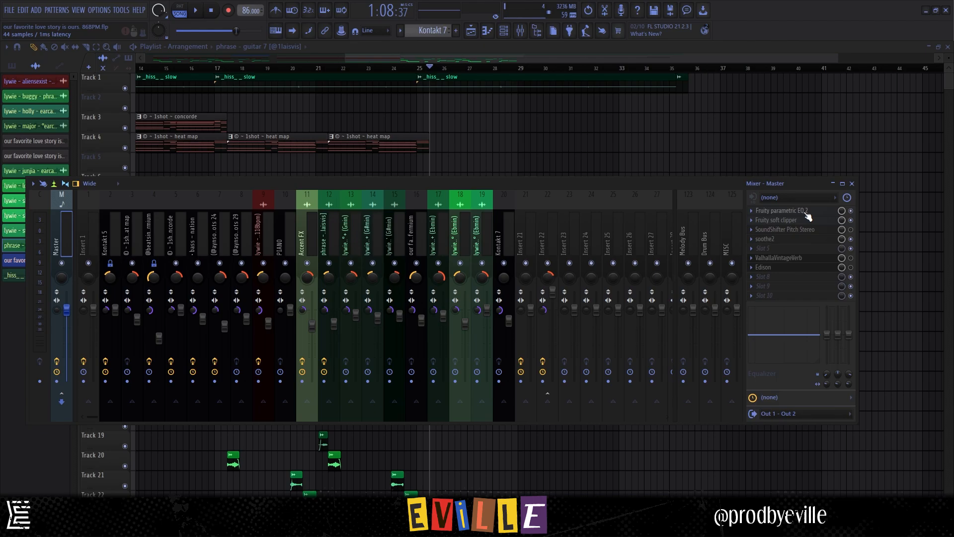
- Examine the Master's Fruity parametric EQ 2, Fruity soft clipper, SoundShifter Pitch Stereo and soothe2, including the soothe2 depth control
{"action": "left_click", "coordinate": [807, 213]}
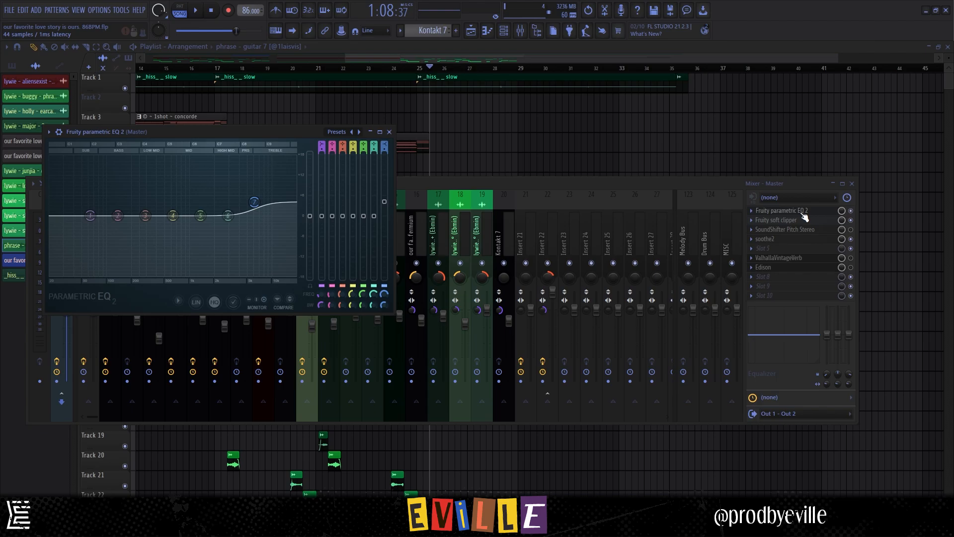
{"action": "left_click", "coordinate": [802, 219]}
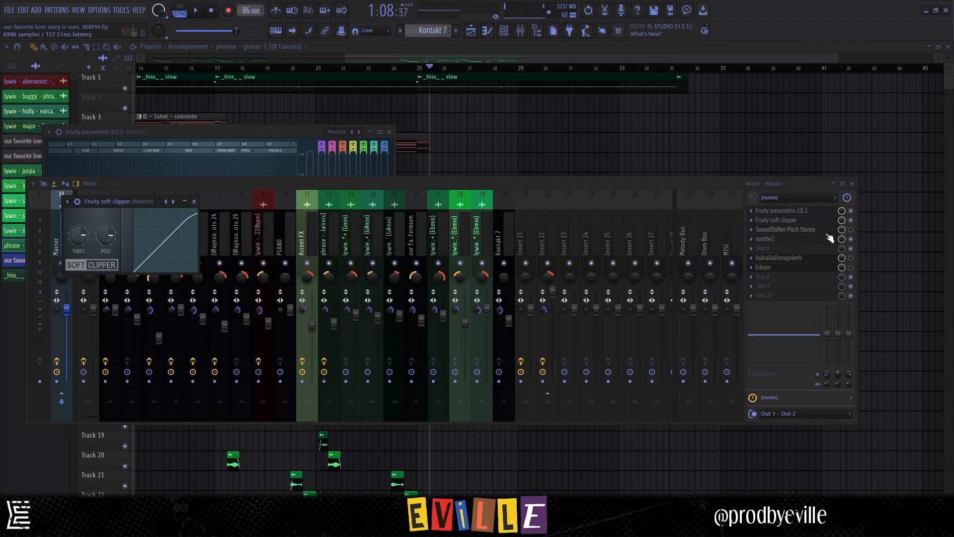
{"action": "left_click", "coordinate": [786, 229]}
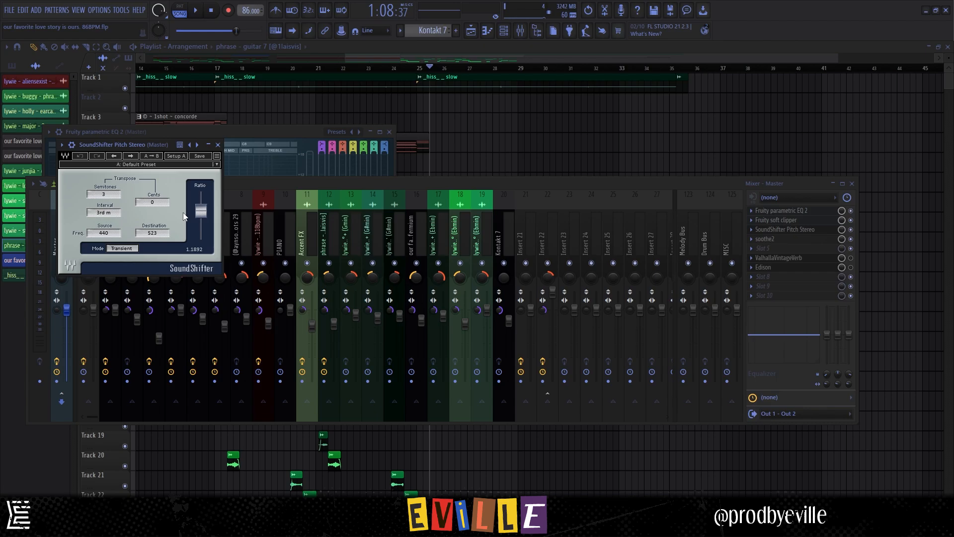
{"action": "left_click", "coordinate": [776, 239]}
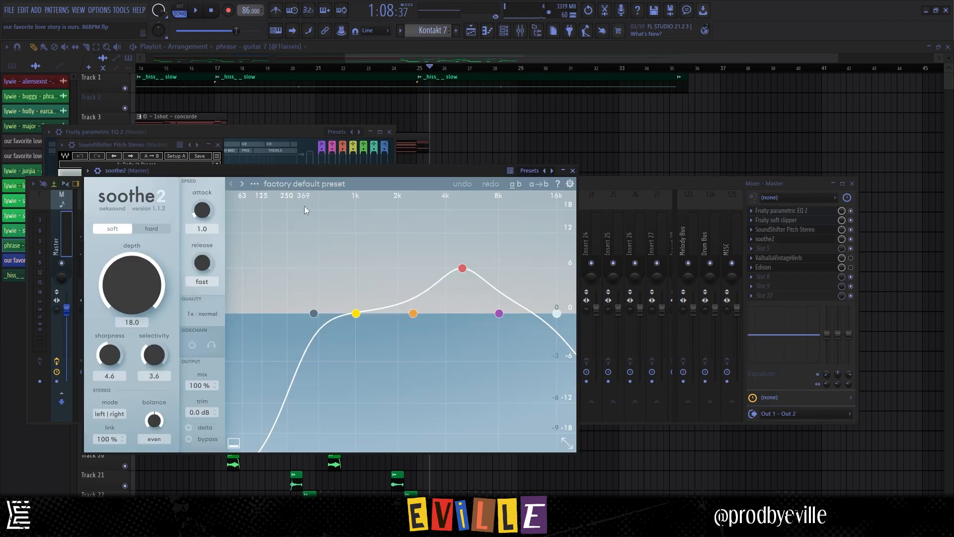
{"action": "left_click_drag", "start_coordinate": [141, 286], "coordinate": [143, 311]}
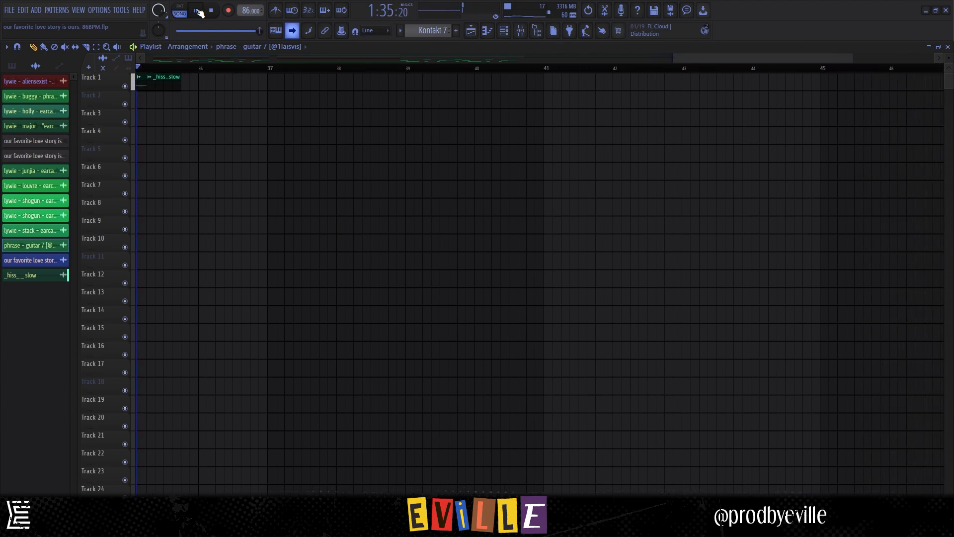
- Stop playback at the end of the arrangement, return to its start and save the project
{"action": "left_click", "coordinate": [197, 10]}
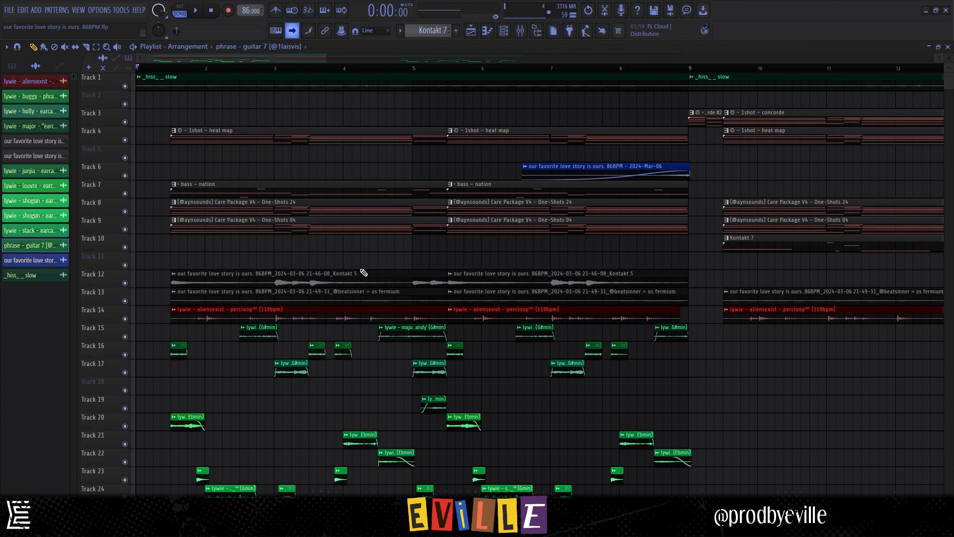
{"action": "key", "text": "ctrl+s"}
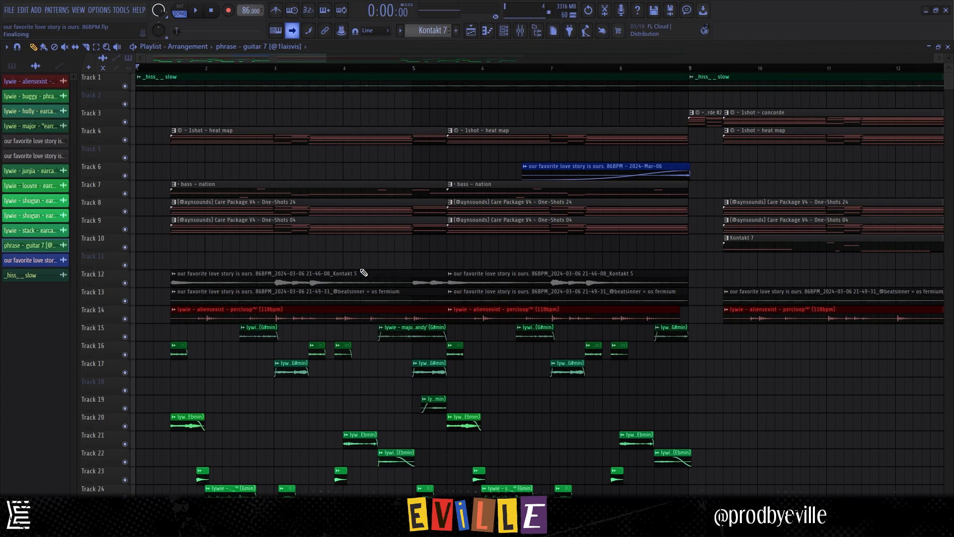